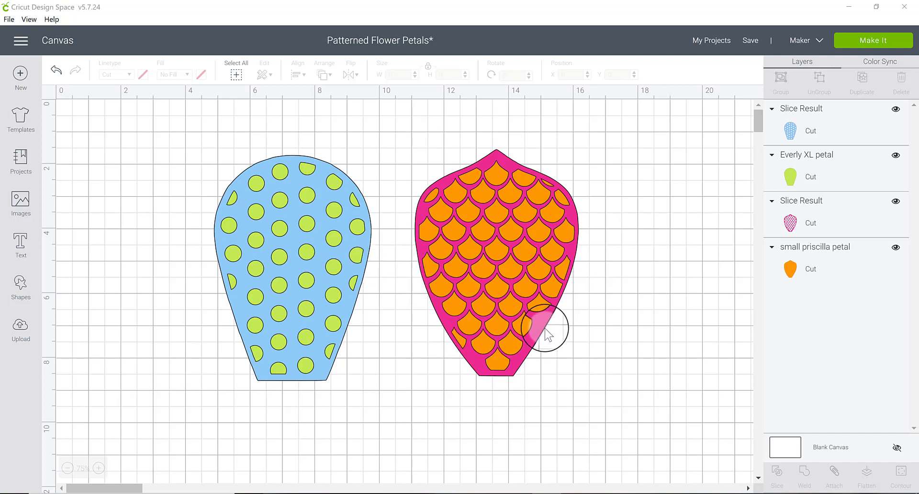
Step: Reseat the pink frame on the orange petal and move the blue dotted petal off its green base
drag(486, 263, 505, 251)
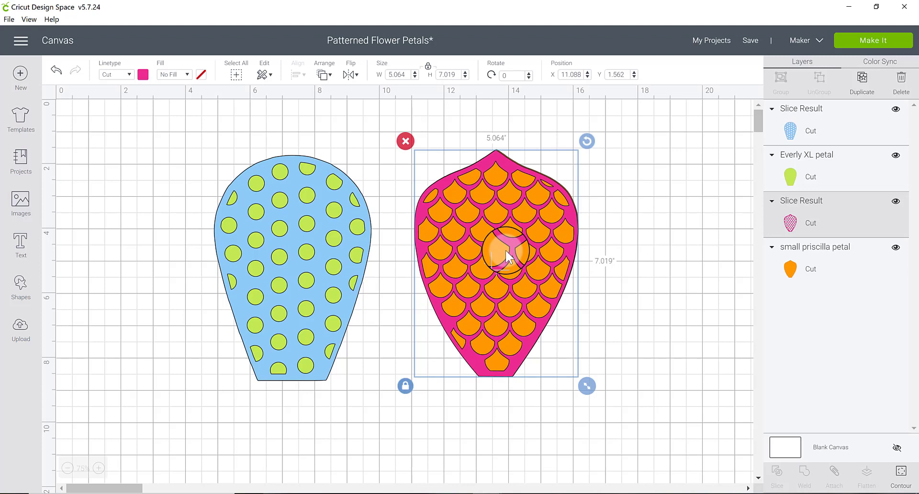
mouse_move(498, 218)
mouse_down()
mouse_move(507, 225)
mouse_move(496, 223)
mouse_up()
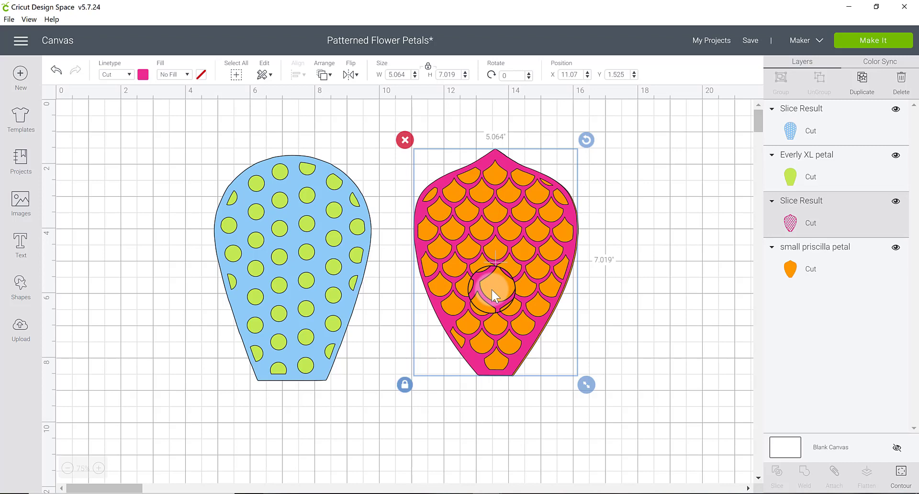
drag(335, 249, 206, 245)
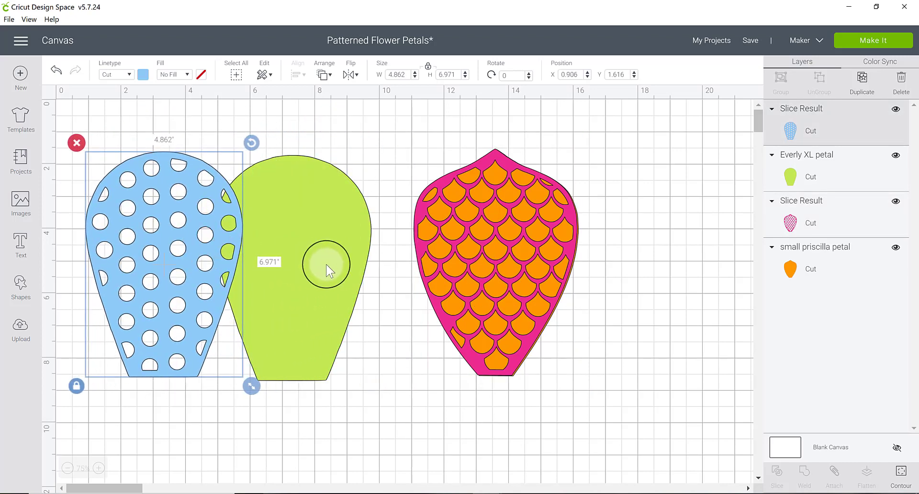
drag(324, 264, 371, 272)
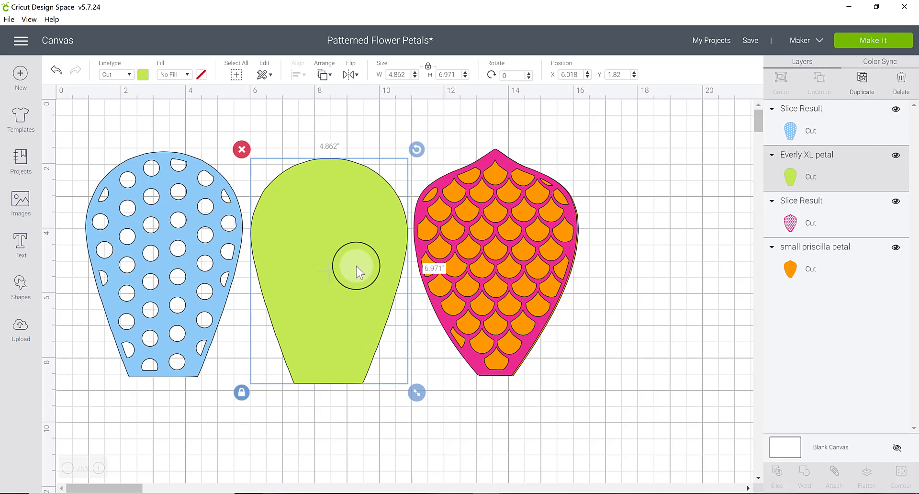
click(21, 287)
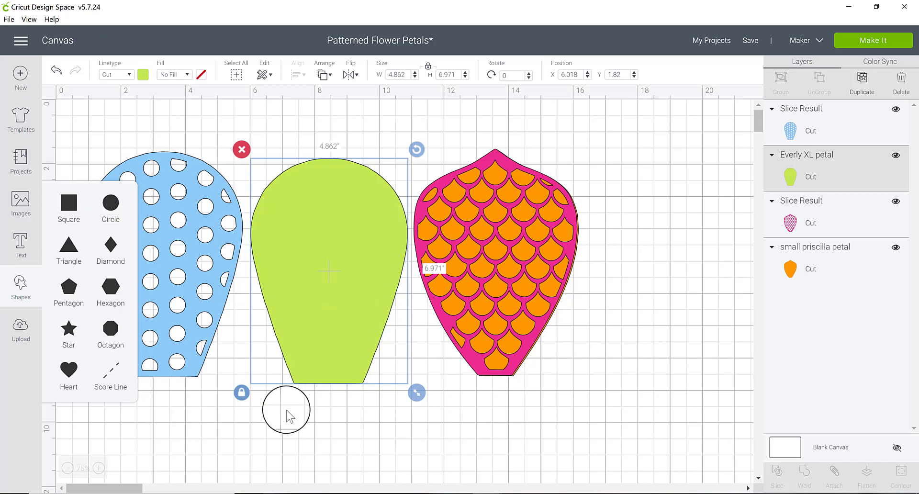
click(372, 416)
Step: Put the blue dotted petal back on the green base, then group and hide the pair
drag(192, 266, 358, 271)
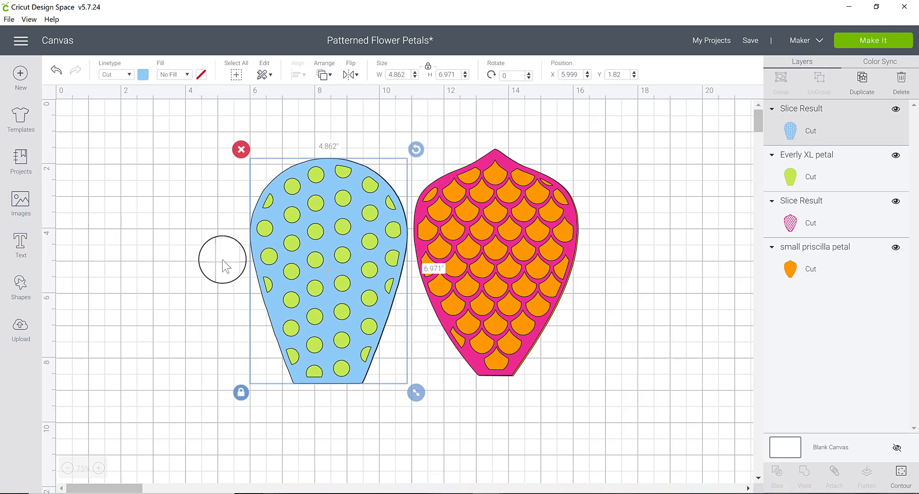
drag(183, 246, 317, 300)
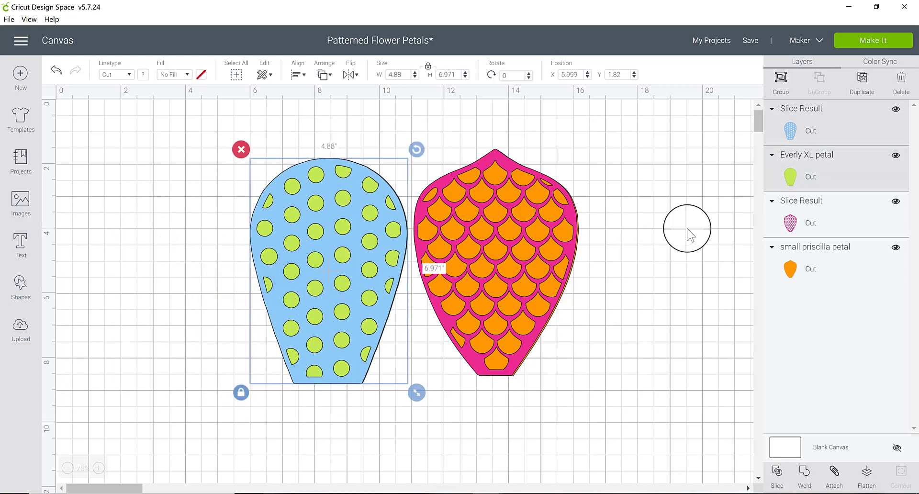
click(785, 87)
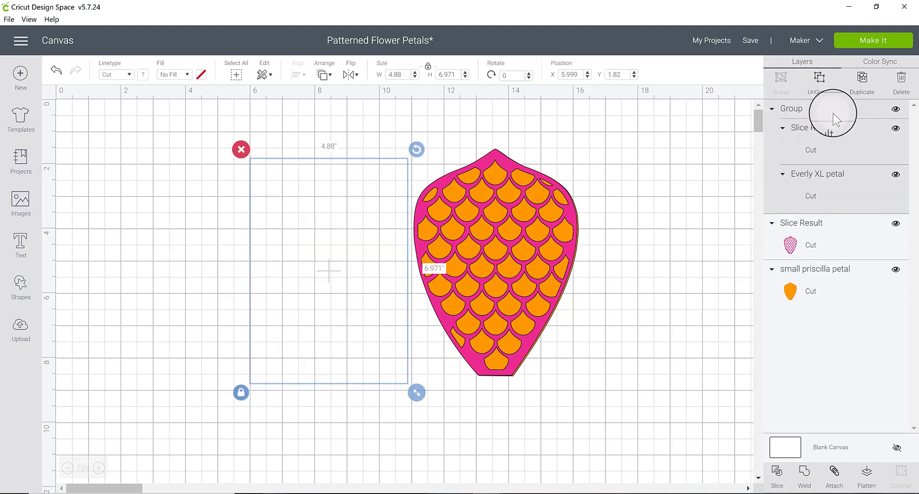
click(895, 108)
Step: Group the pink frame with the orange petal and hide that group
drag(605, 196, 523, 250)
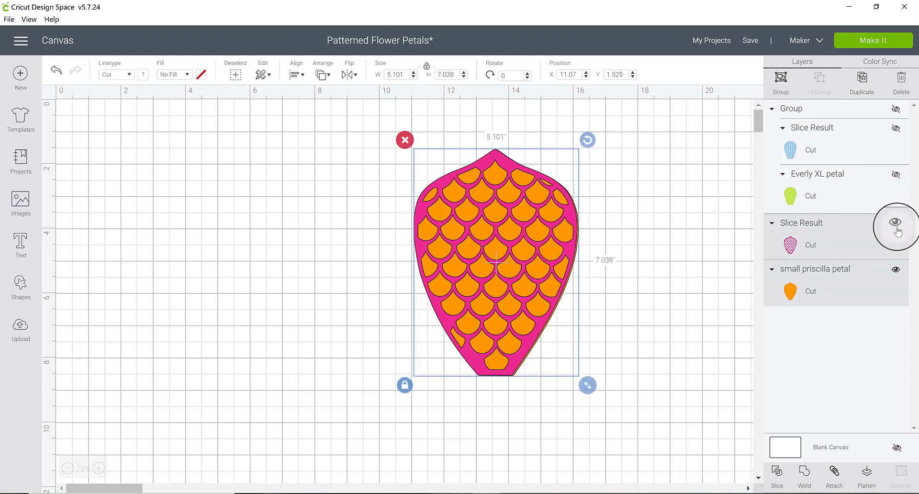
click(786, 85)
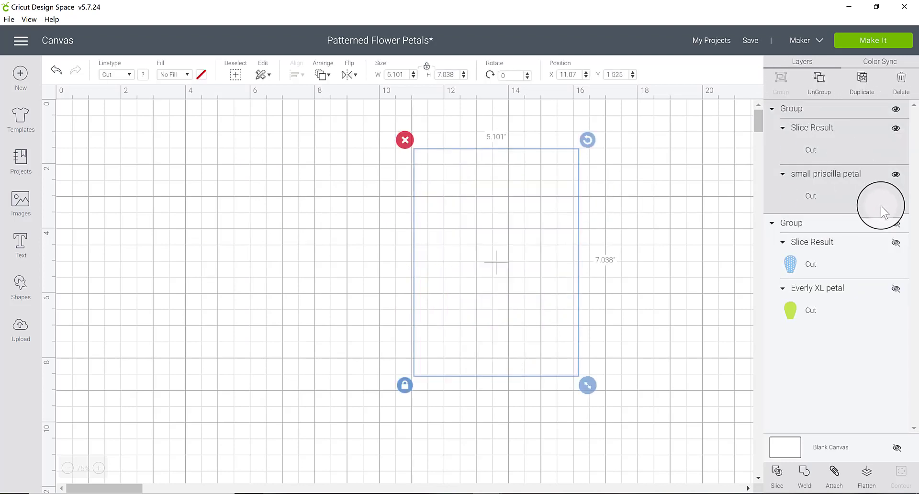
click(895, 110)
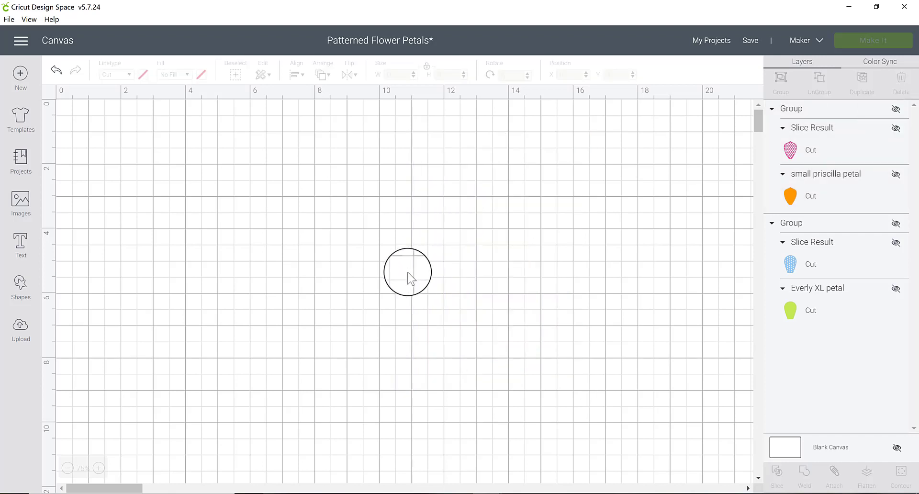
Step: Insert the uploaded purple mermaid scales and the first orange 'pricilla' petal result onto the canvas
click(21, 331)
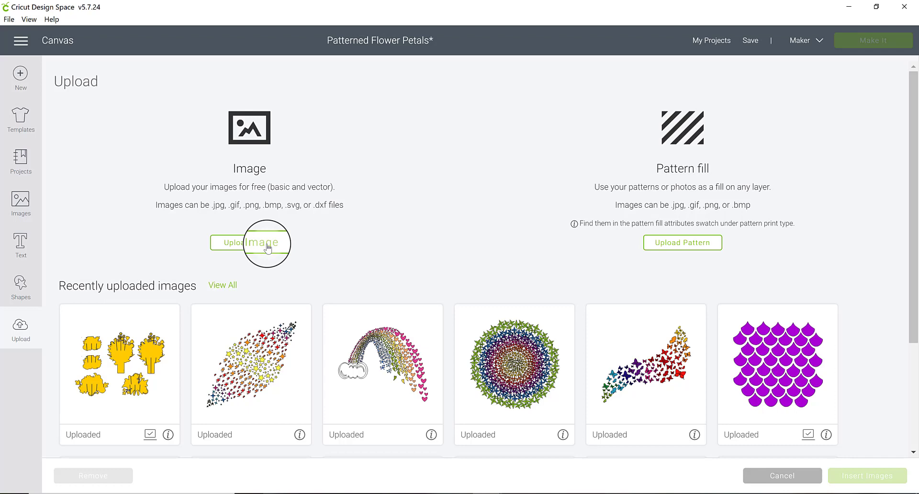
click(782, 356)
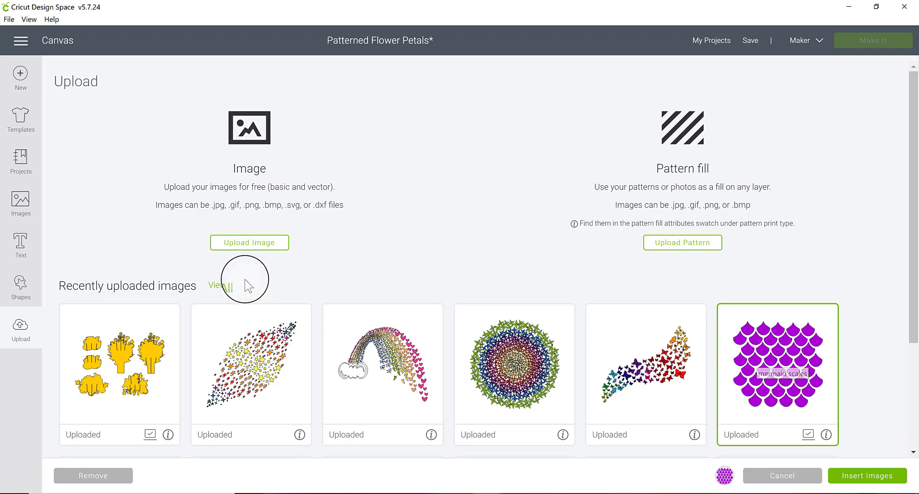
click(222, 285)
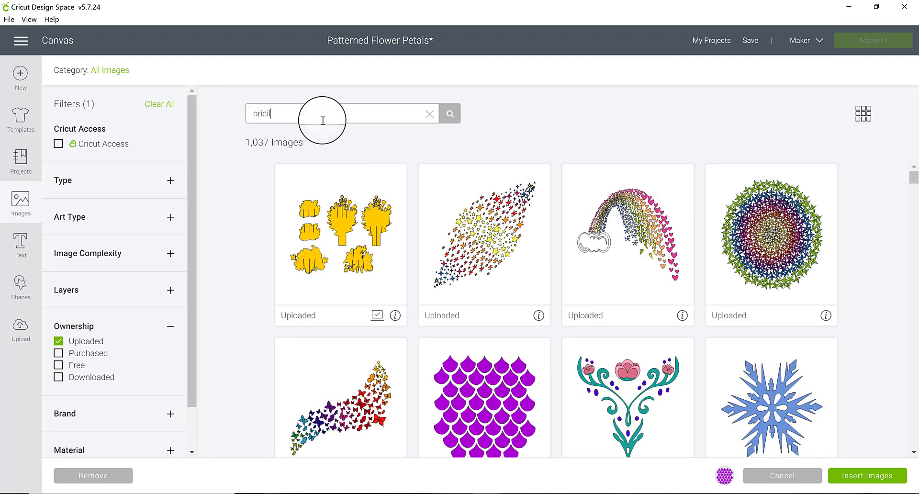
key(Return)
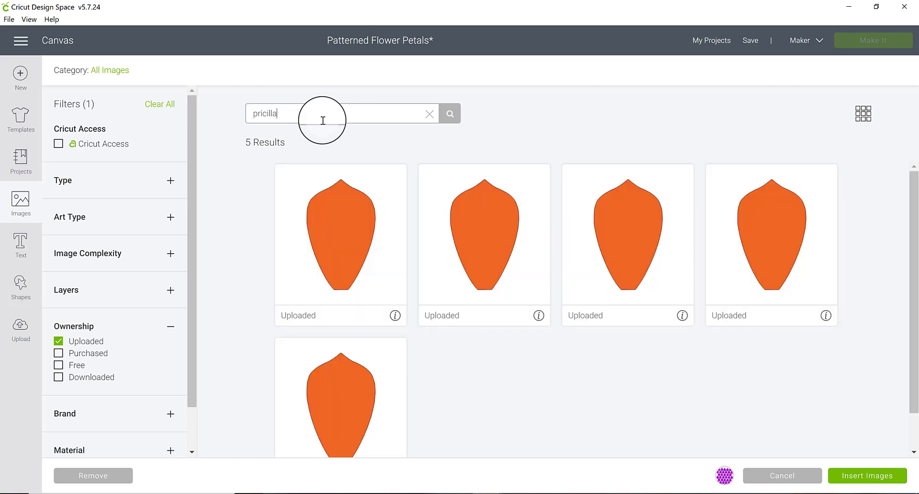
click(343, 222)
click(875, 476)
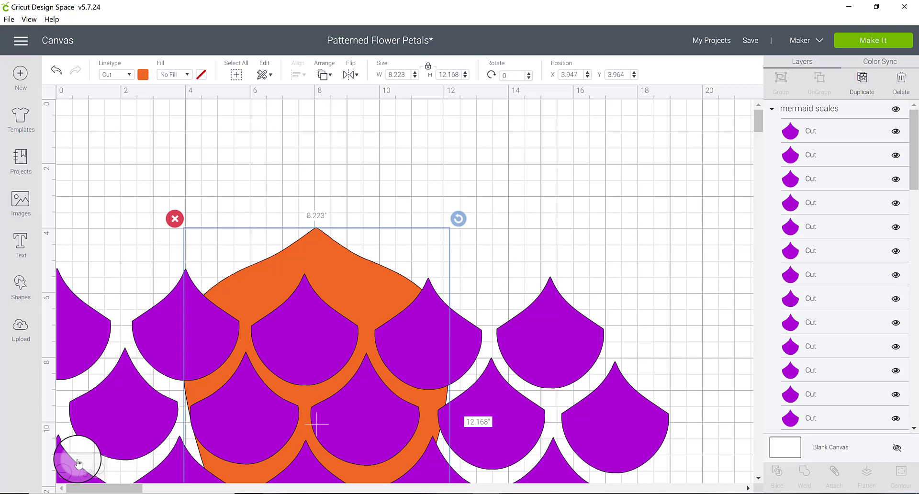
Step: Shrink the mermaid scales group to 11.009 x 10.552 inches beside the petal
click(67, 468)
click(68, 468)
click(213, 414)
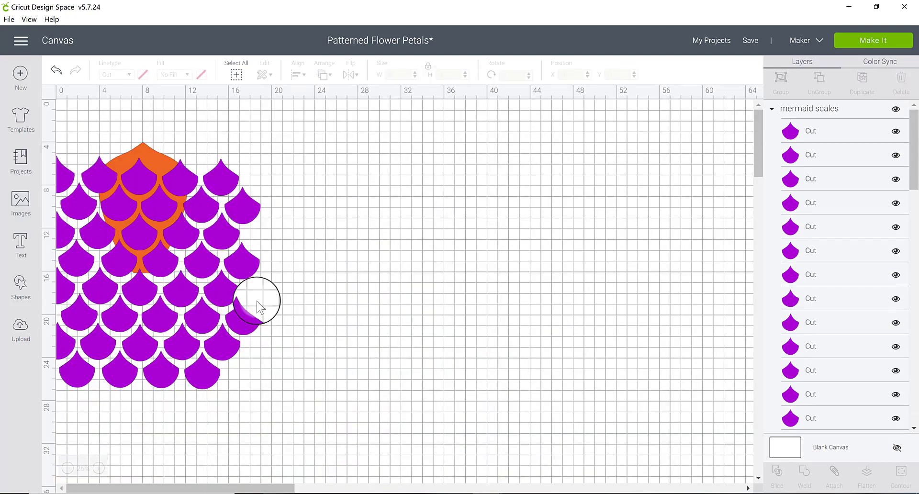
drag(256, 300, 492, 292)
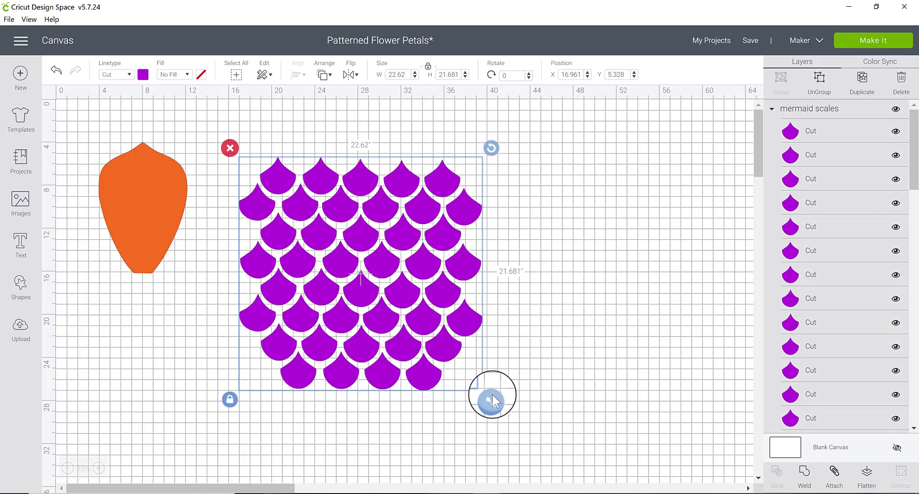
drag(493, 397, 367, 280)
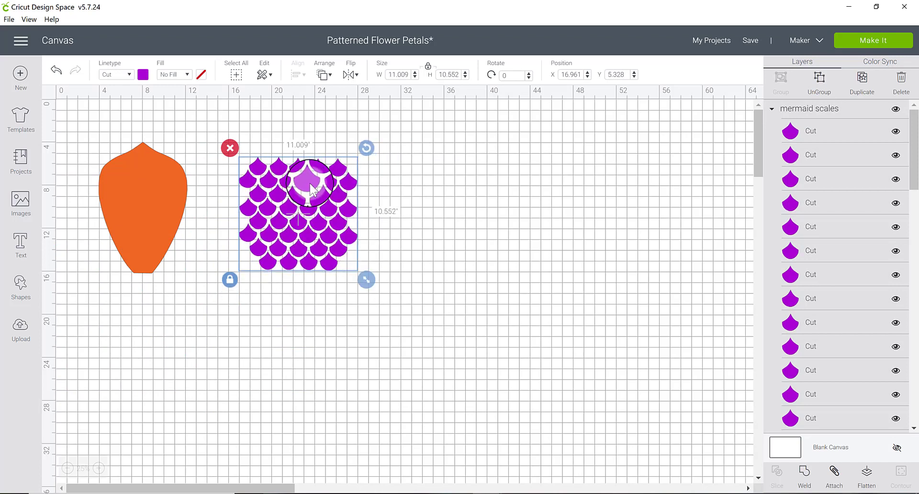
drag(311, 187, 274, 192)
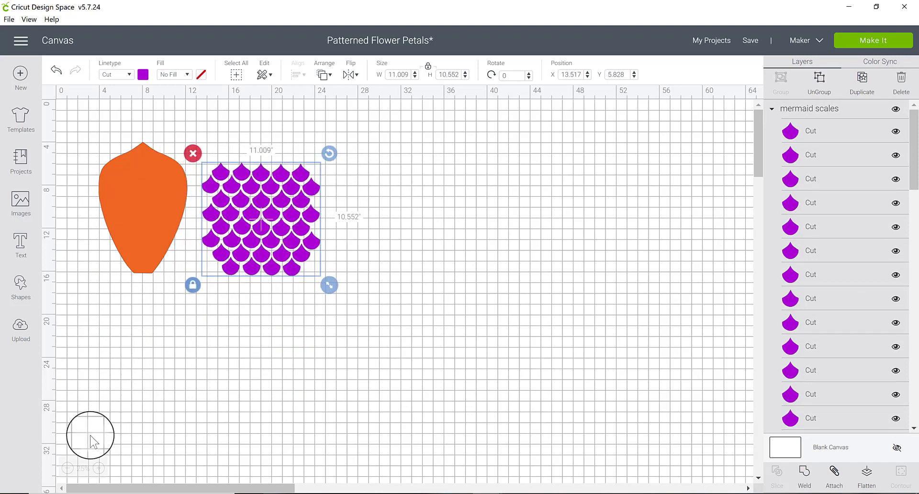
Step: Move the orange petal right and lay the scales over its top portion
click(98, 468)
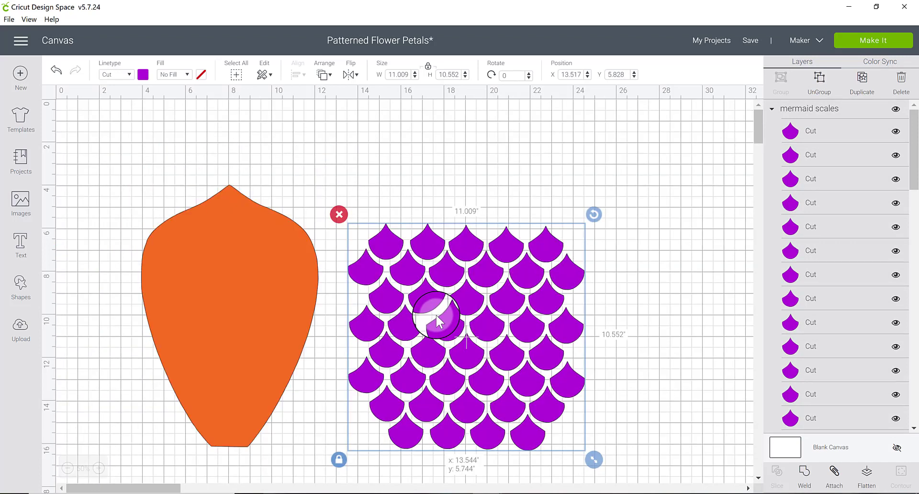
drag(438, 322, 438, 293)
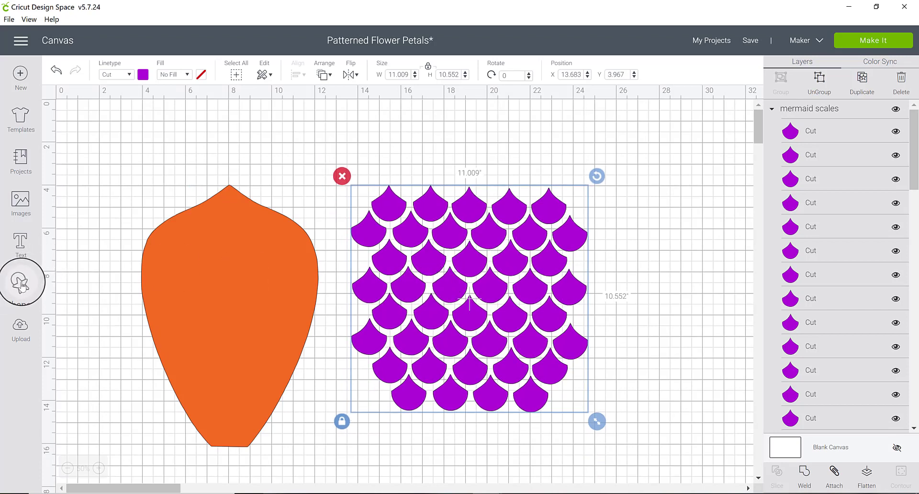
drag(194, 286, 663, 254)
drag(491, 257, 568, 213)
drag(518, 263, 658, 177)
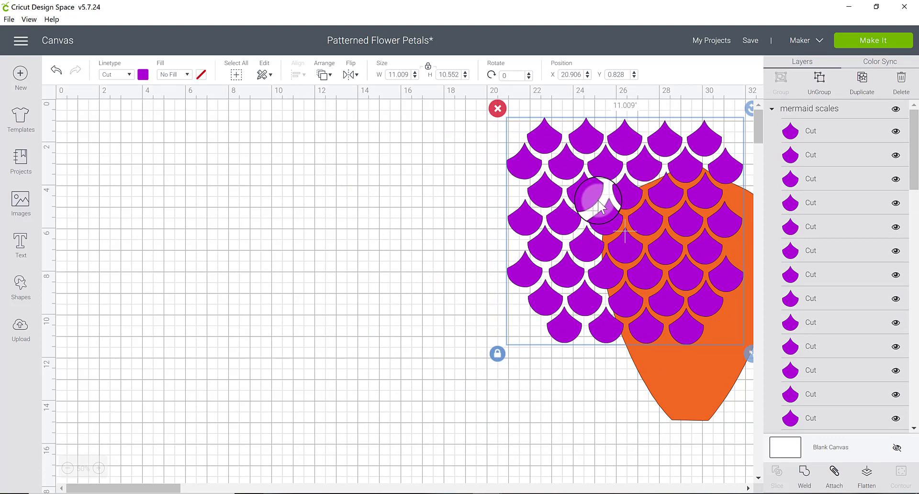
Step: Add a circle shape and shrink it to about 1.4 inches near the top left
click(21, 286)
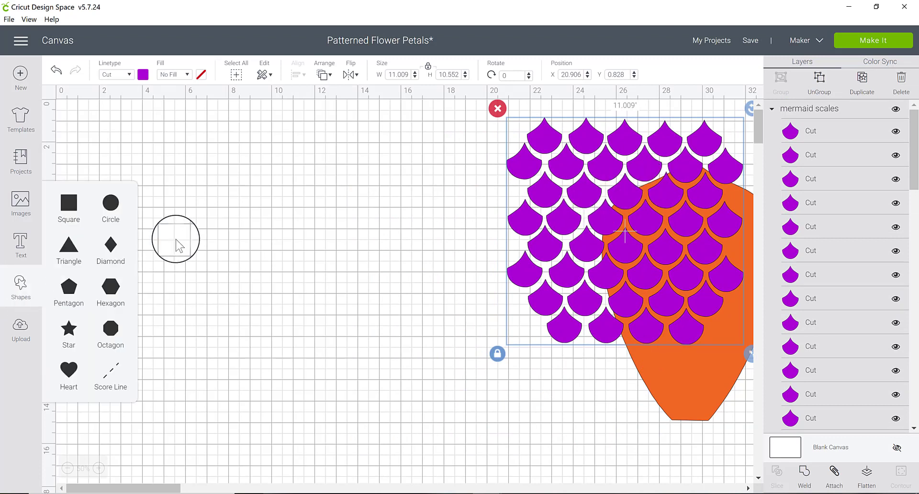
click(116, 217)
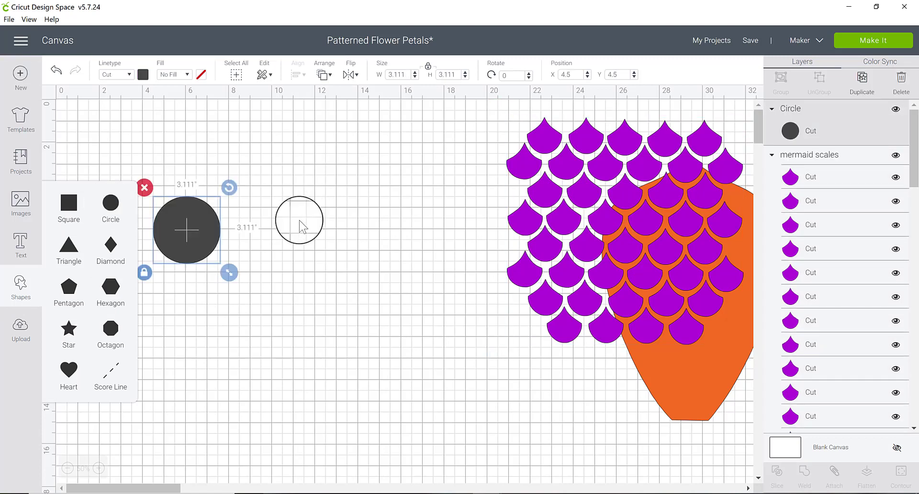
drag(208, 228, 259, 205)
drag(284, 238, 245, 217)
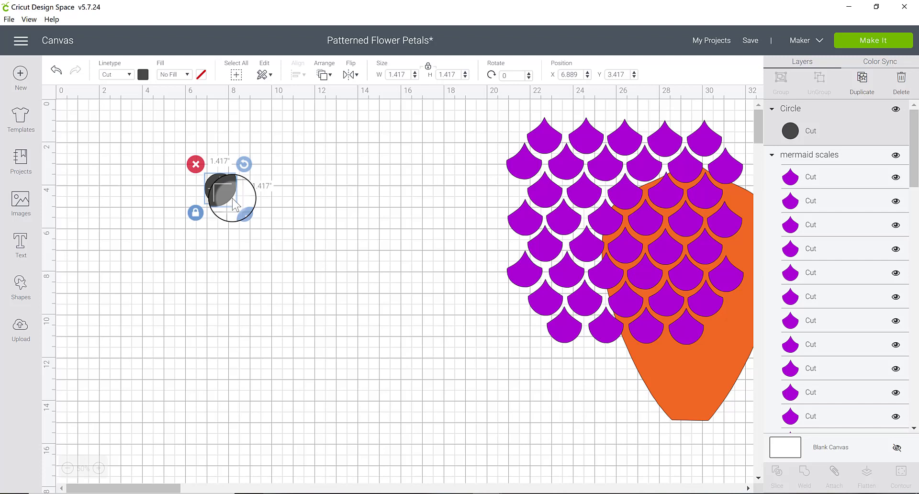
drag(215, 186, 187, 190)
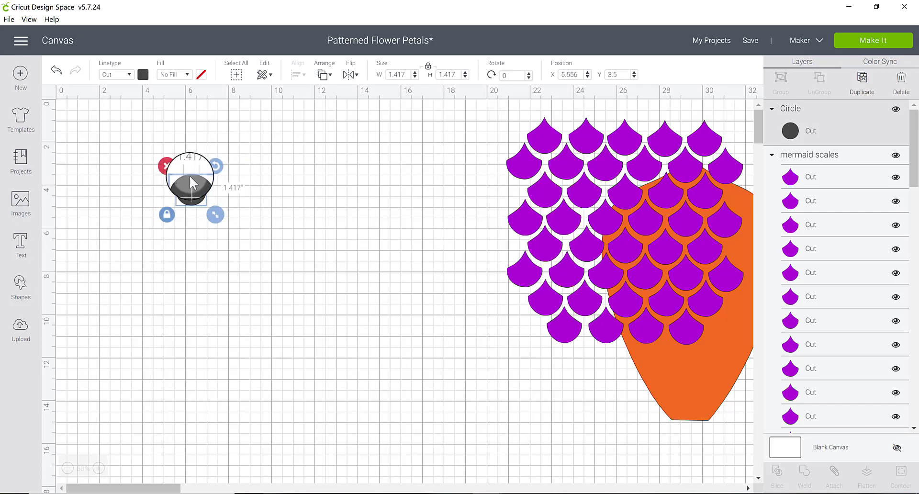
Step: Duplicate the circle and spread the copies into a rough row of eight
click(857, 89)
click(857, 91)
click(857, 91)
click(857, 91)
click(857, 91)
click(856, 91)
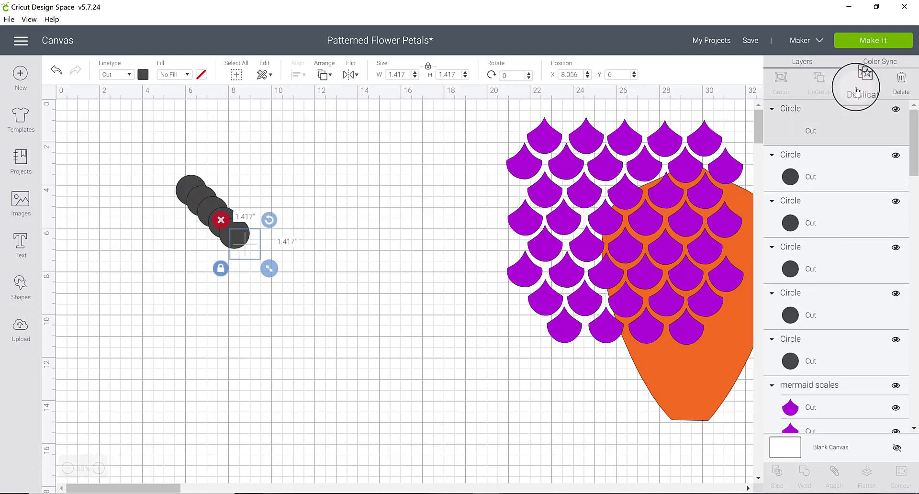
click(857, 91)
click(857, 91)
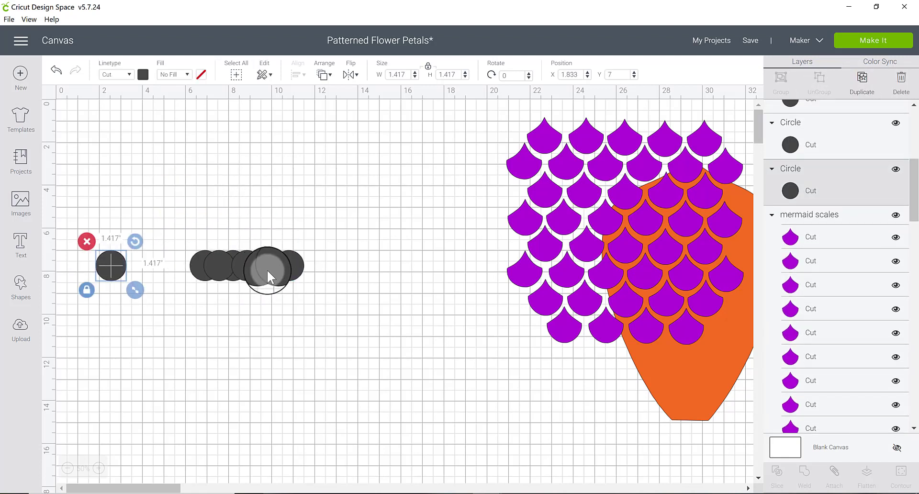
drag(295, 273, 389, 271)
drag(304, 269, 149, 259)
drag(218, 265, 189, 265)
drag(247, 265, 448, 272)
Step: Align the eight circles along their bottoms, distribute them evenly, and move the row up
drag(107, 204, 484, 319)
click(296, 76)
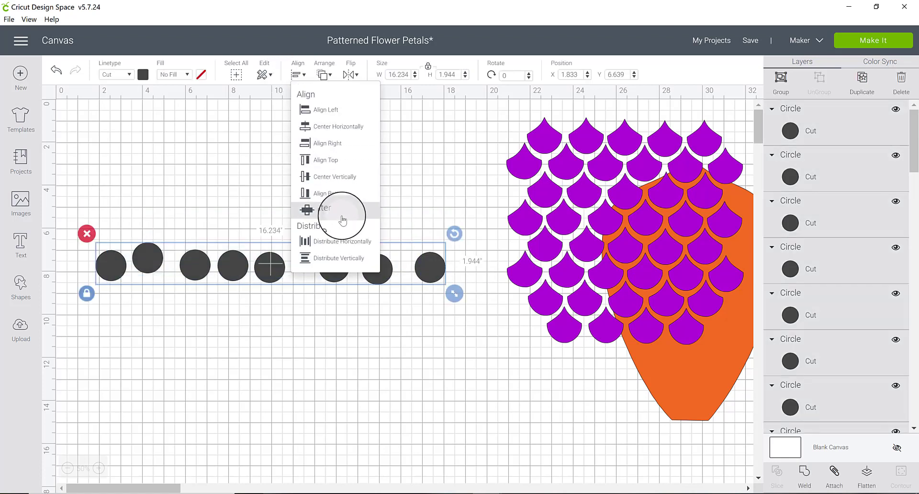
click(333, 194)
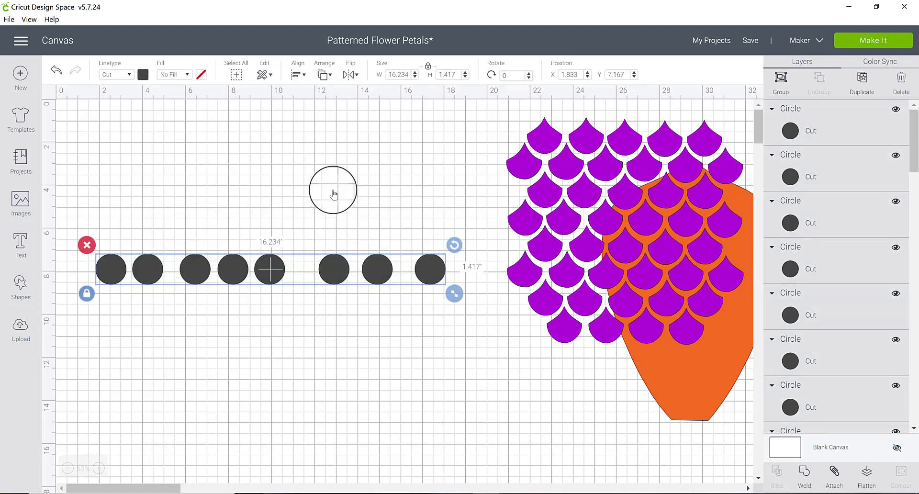
click(296, 74)
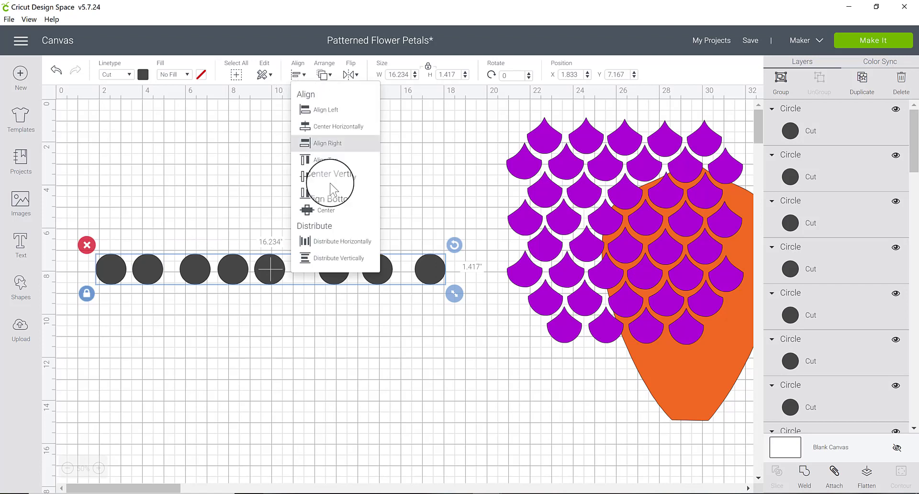
click(347, 241)
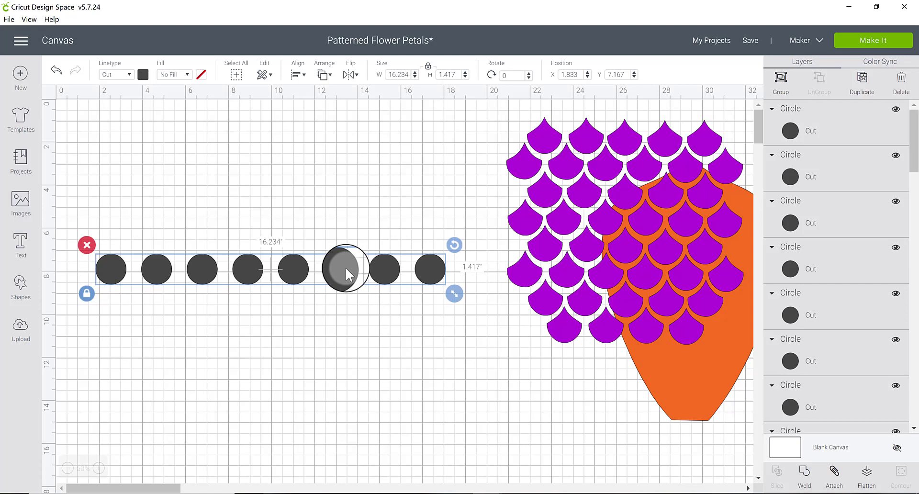
drag(345, 266, 343, 180)
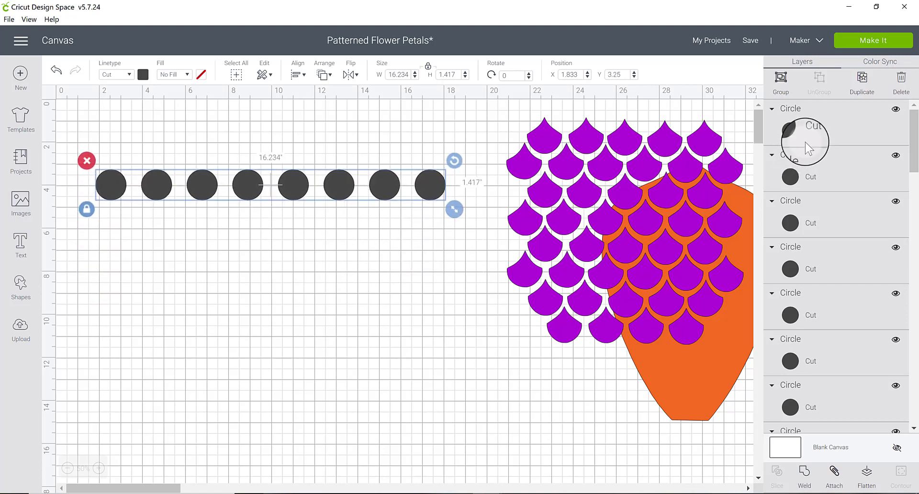
Step: Duplicate the circle row four times, stacking offset copies into a staggered five-row grid
click(862, 88)
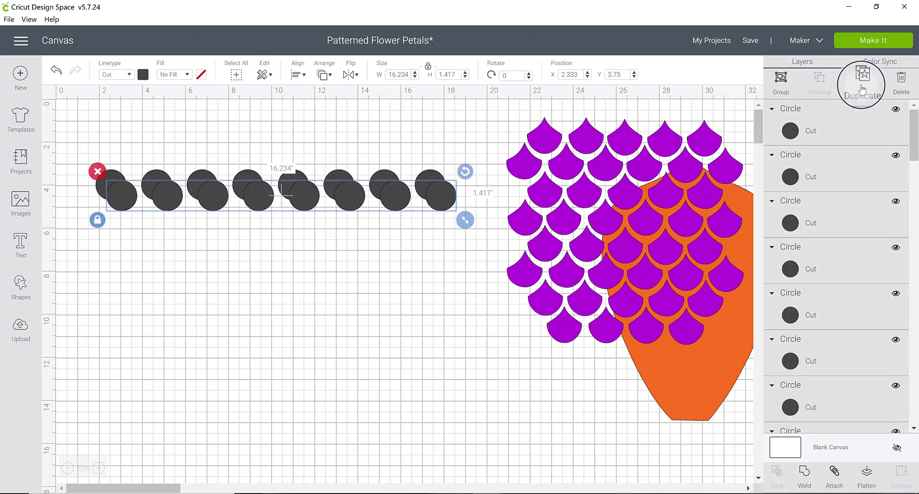
drag(437, 193, 451, 222)
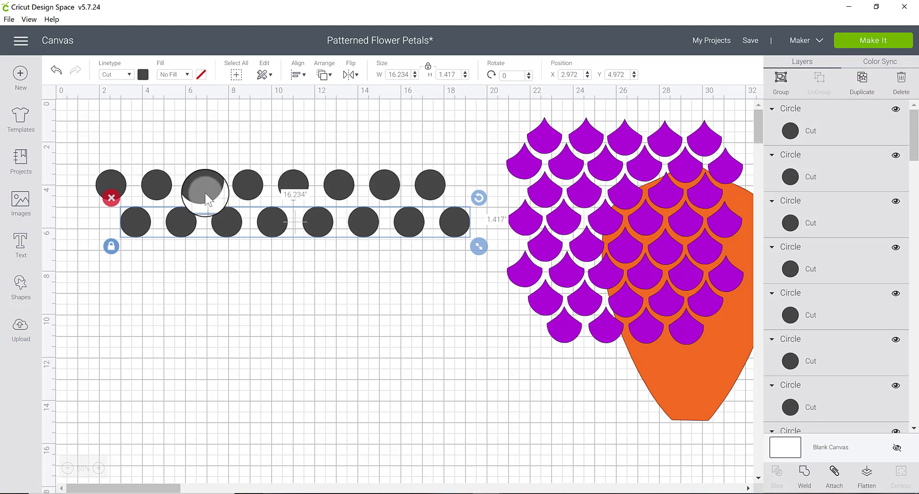
click(867, 88)
drag(464, 213, 383, 260)
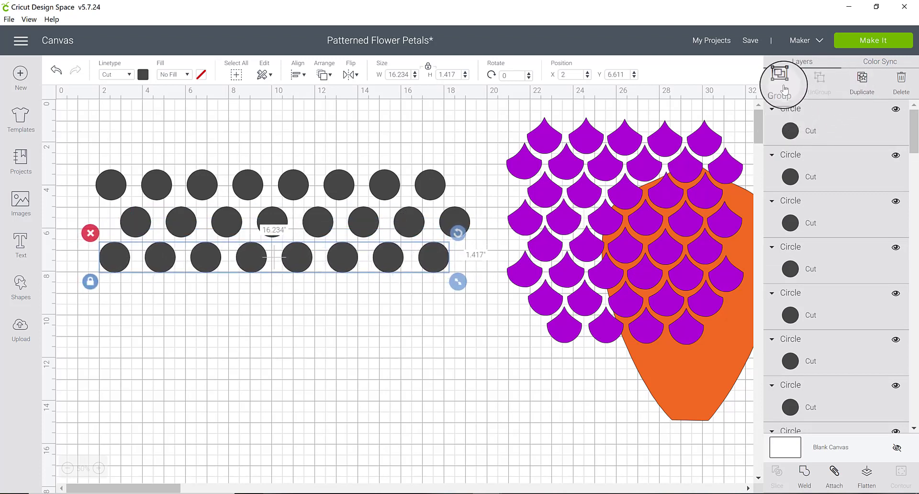
click(861, 80)
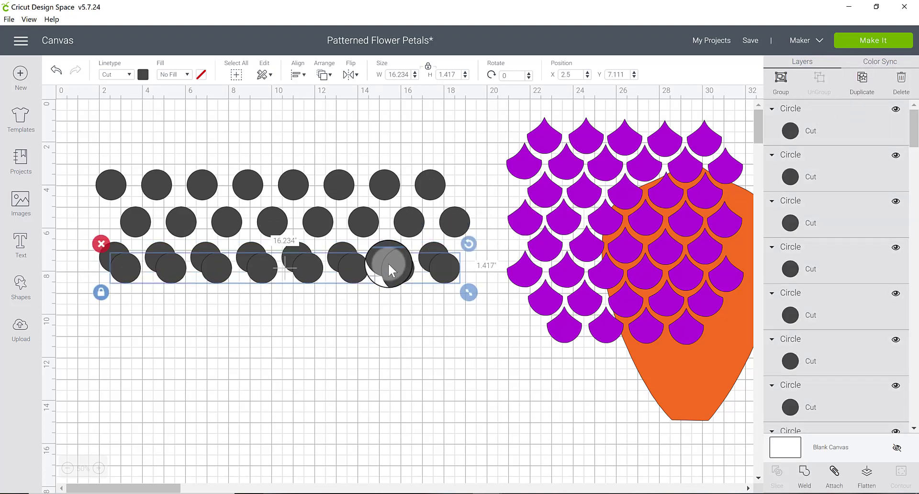
drag(388, 262, 405, 298)
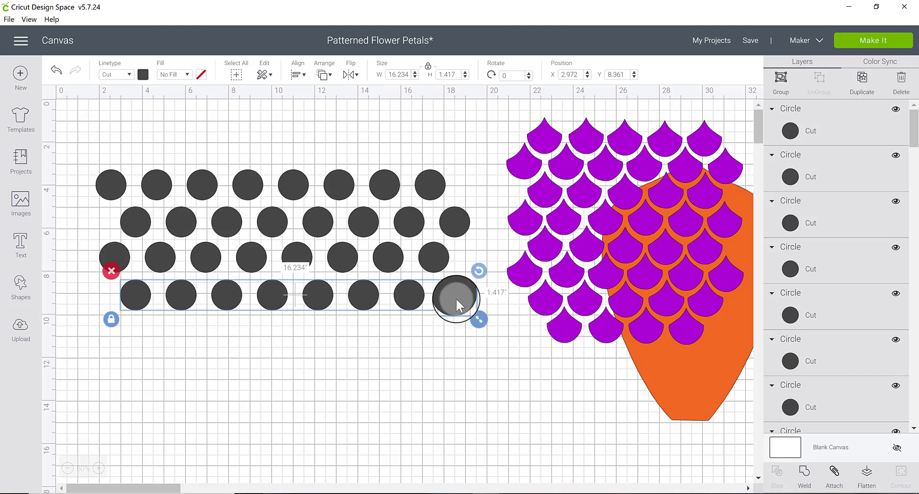
click(403, 324)
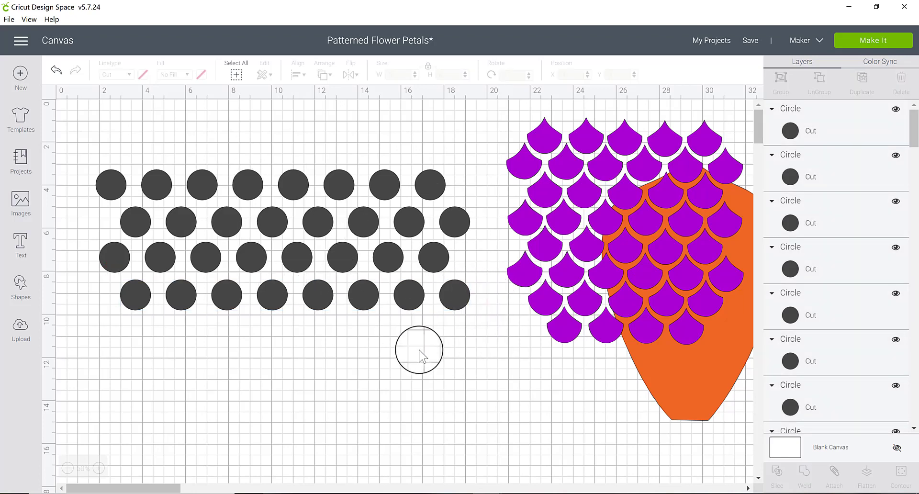
drag(108, 324, 469, 302)
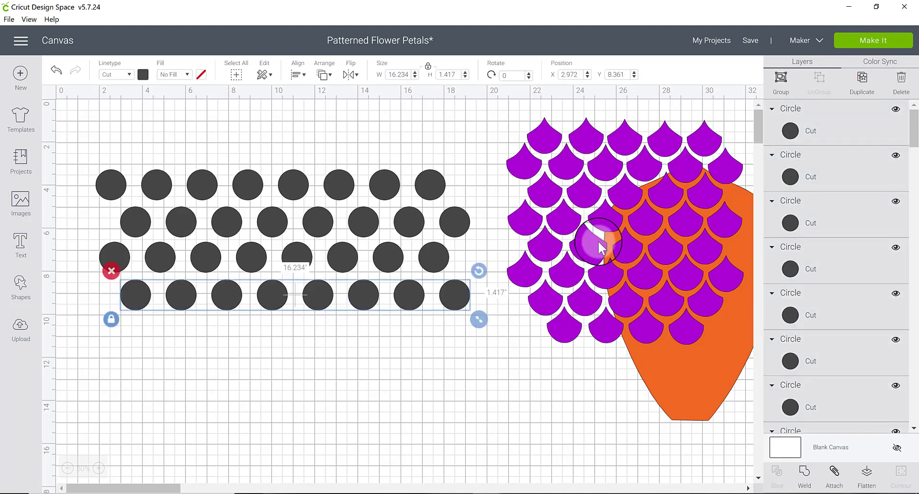
click(861, 78)
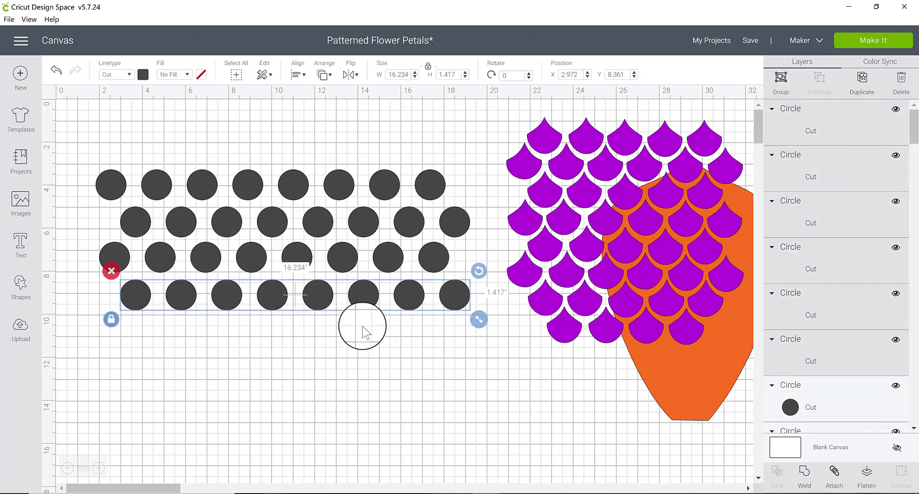
drag(373, 309, 342, 341)
Step: Weld all five circle rows into one dot shape, then delete that weld result
click(476, 387)
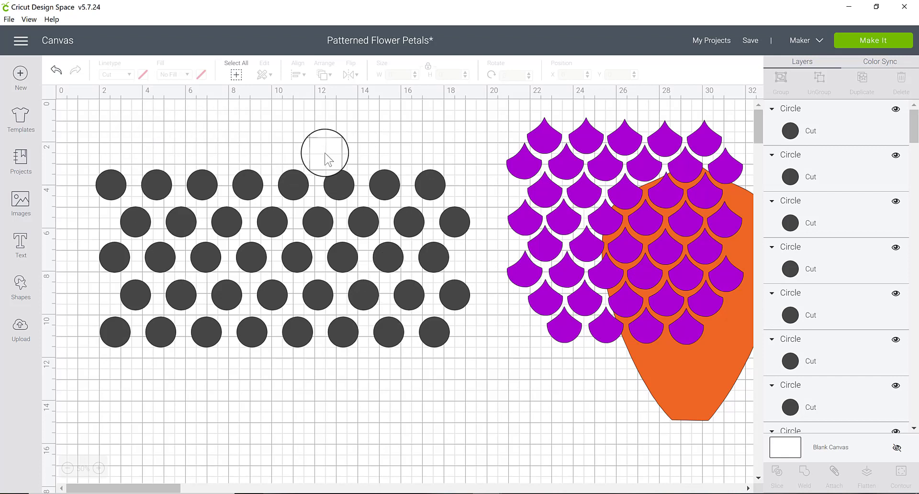
click(157, 182)
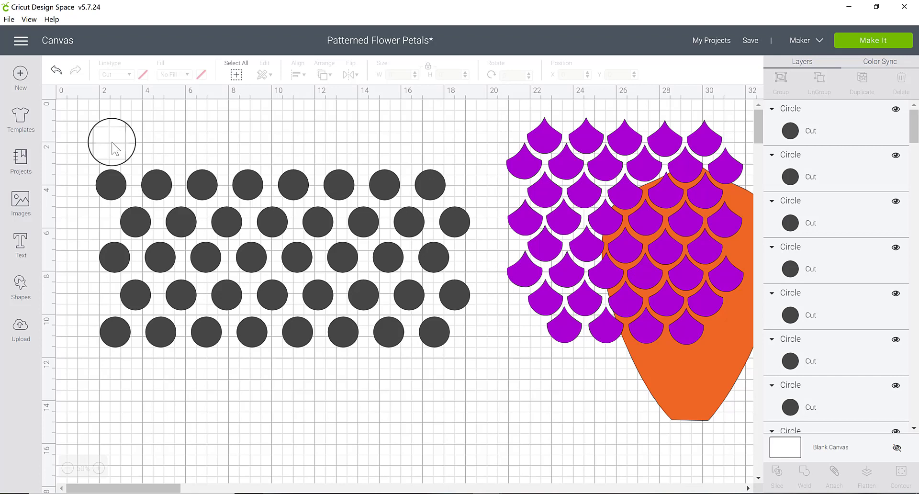
drag(113, 143, 461, 374)
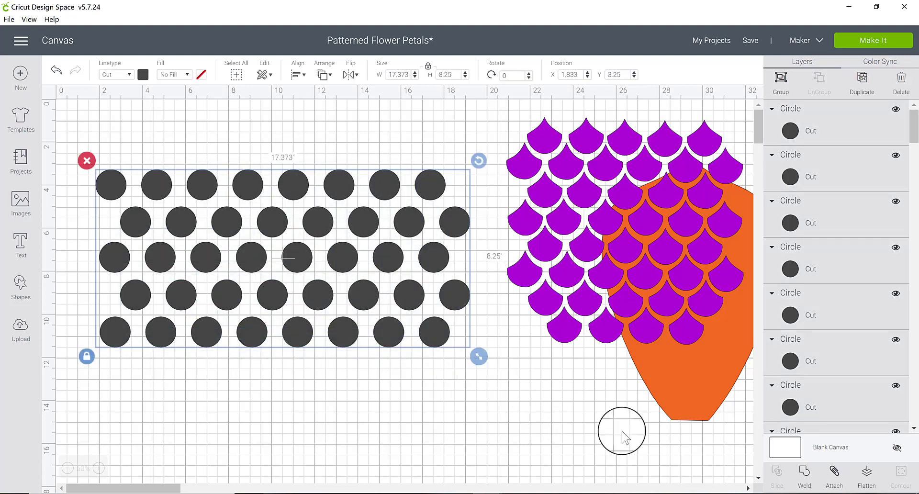
click(805, 482)
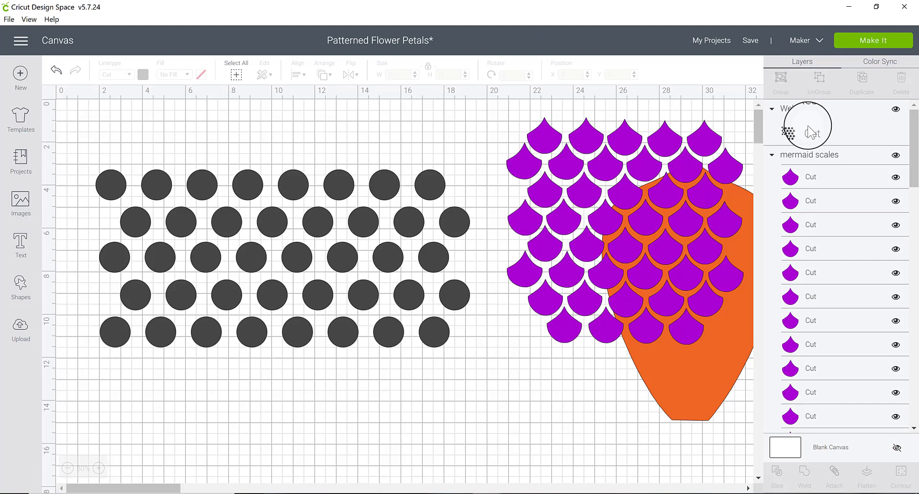
click(353, 257)
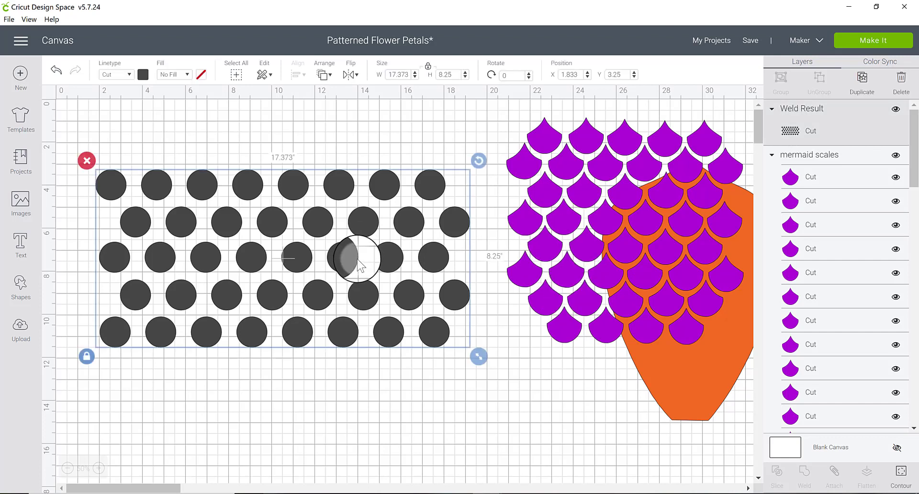
click(87, 161)
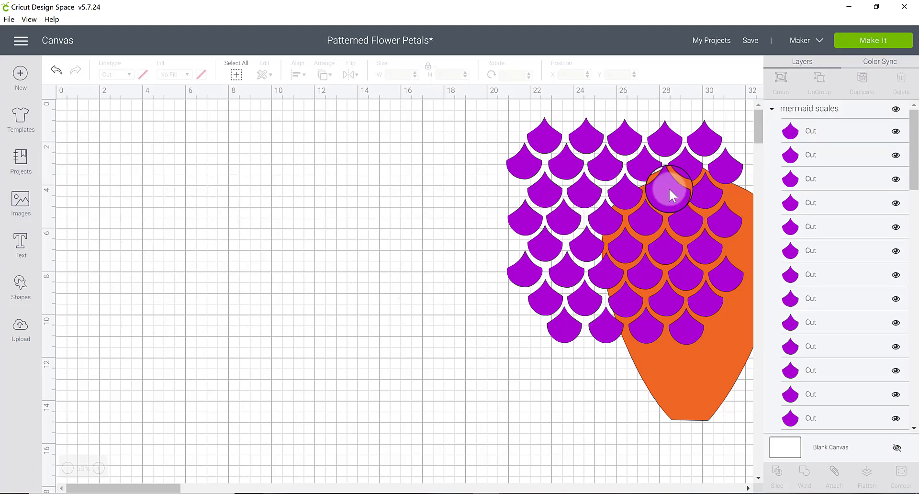
Step: Move the mermaid scales off the petal, ungroup them, and check the separate scale pieces
drag(680, 177, 378, 224)
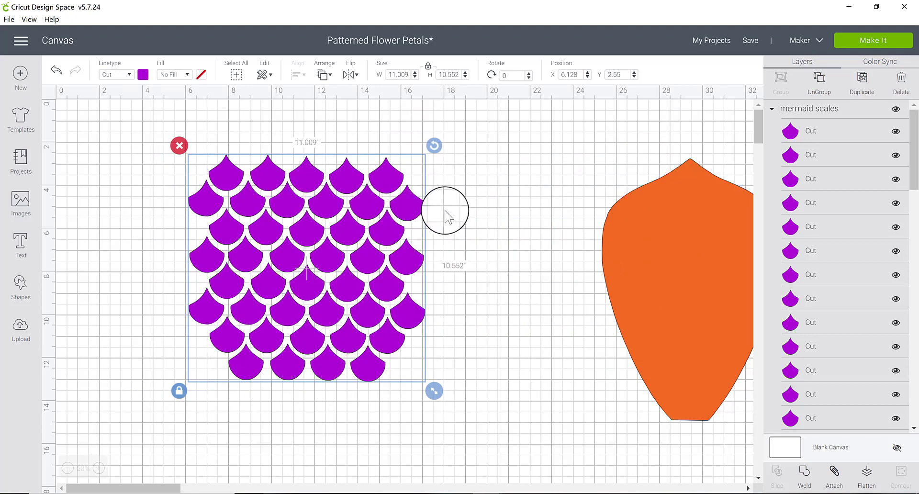
click(824, 86)
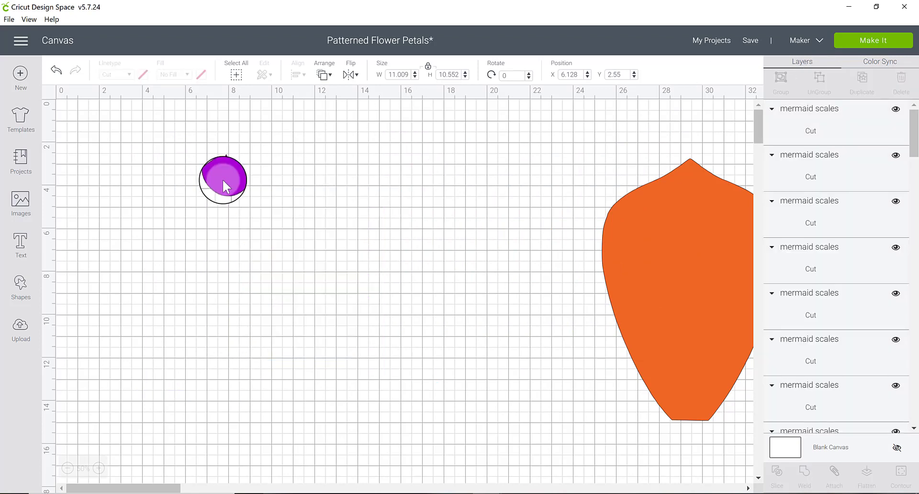
click(234, 170)
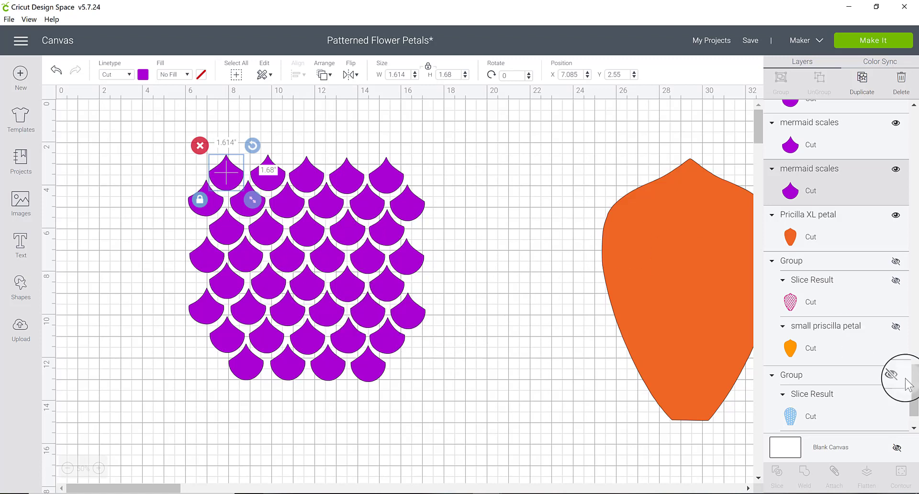
drag(908, 383, 912, 129)
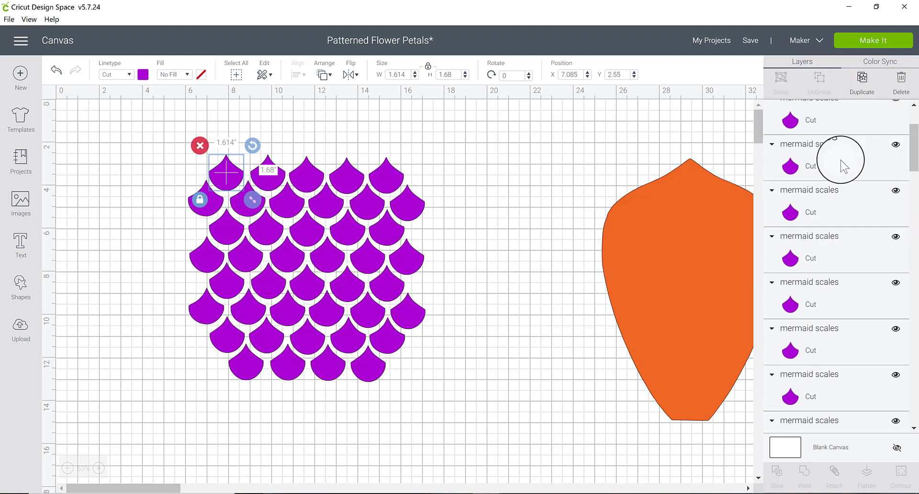
click(800, 218)
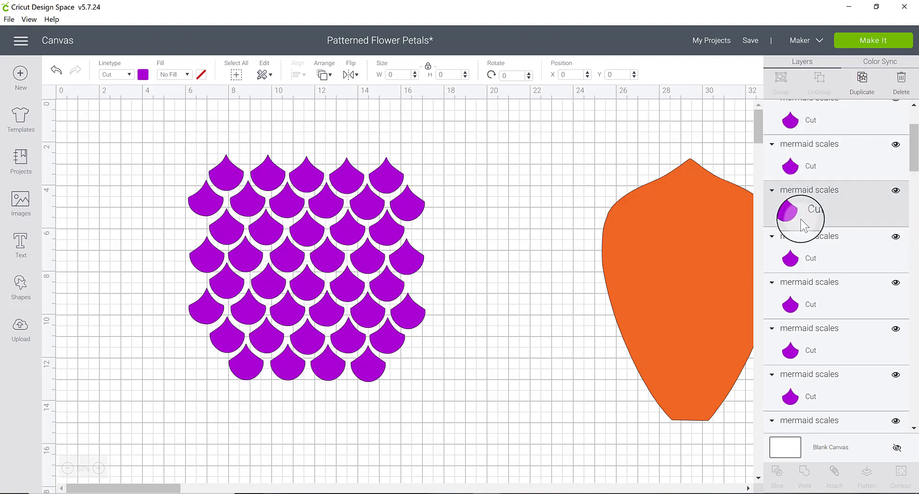
click(814, 261)
click(803, 343)
click(828, 407)
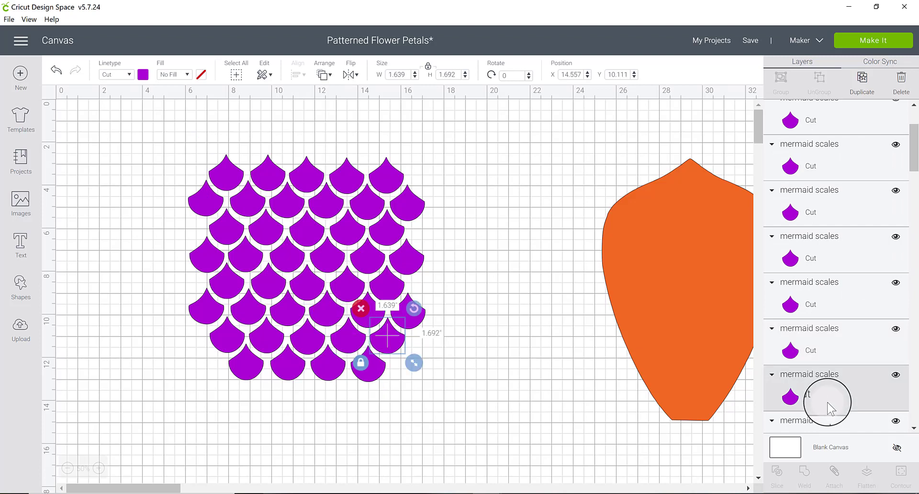
click(827, 169)
click(824, 126)
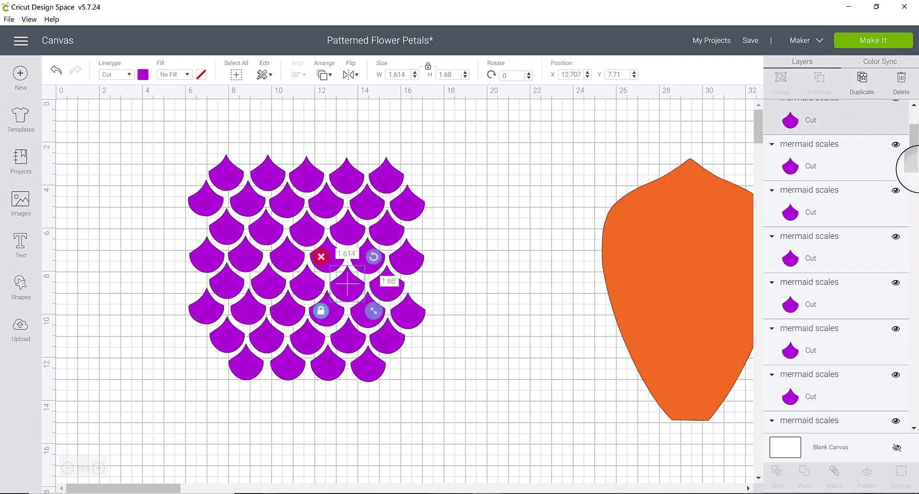
scroll(915, 115, up, 2)
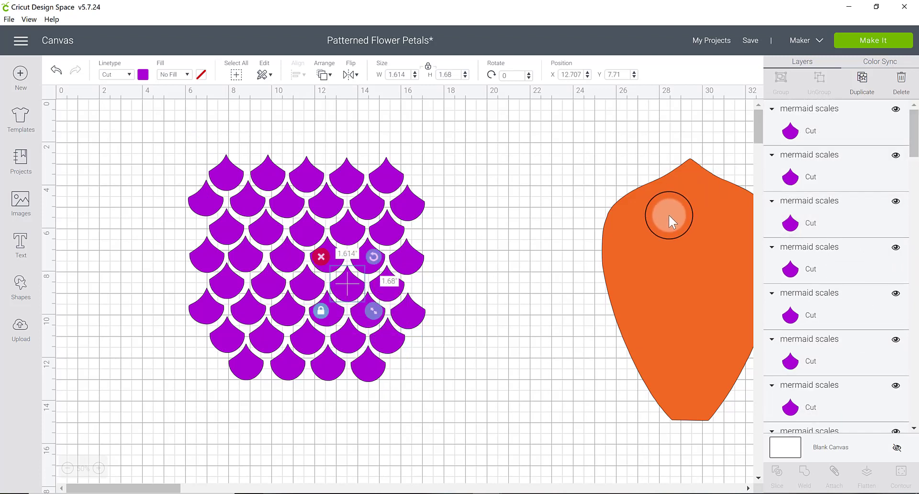
Step: Try the orange petal over the scales, then set it back to their right
drag(668, 214, 362, 187)
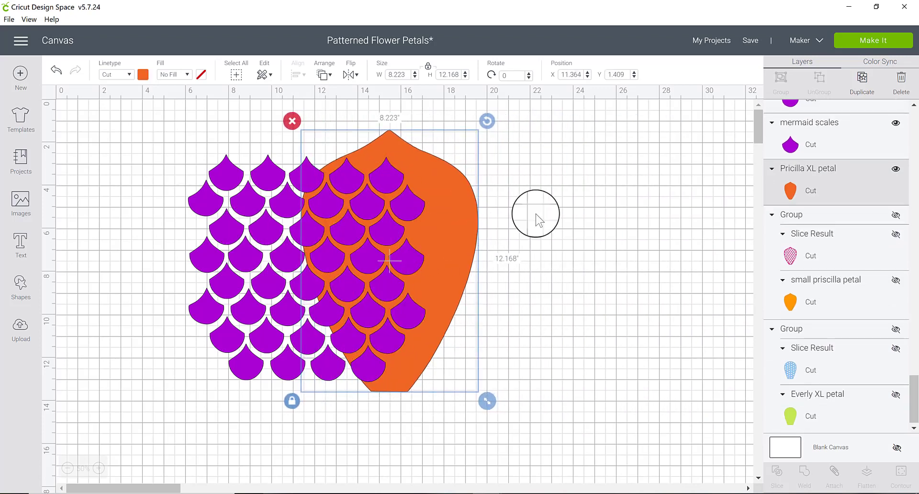
drag(562, 190, 262, 343)
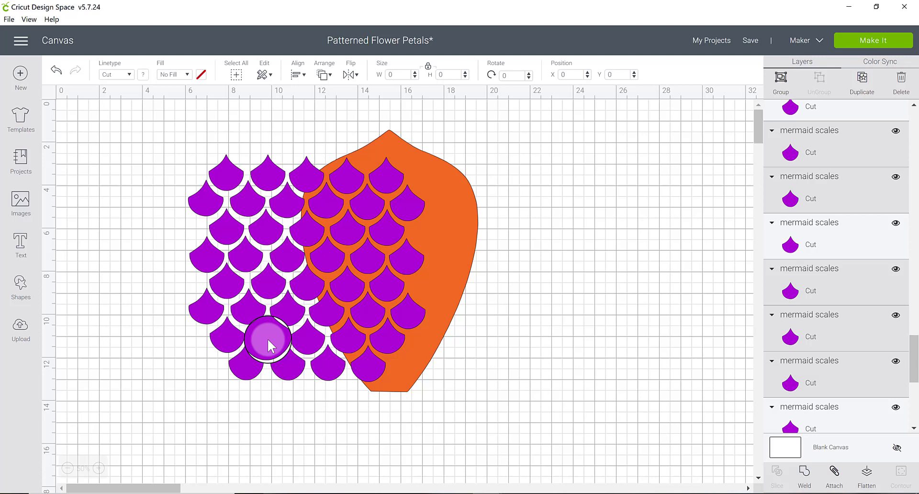
click(267, 338)
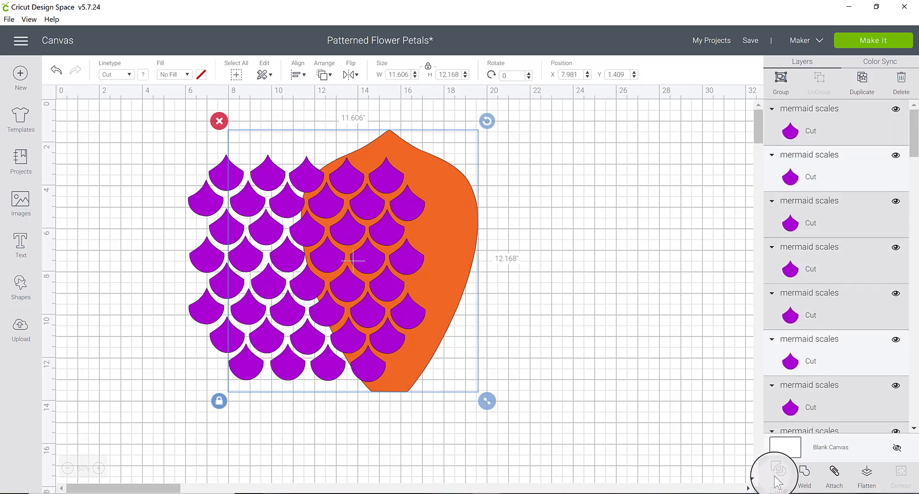
click(619, 243)
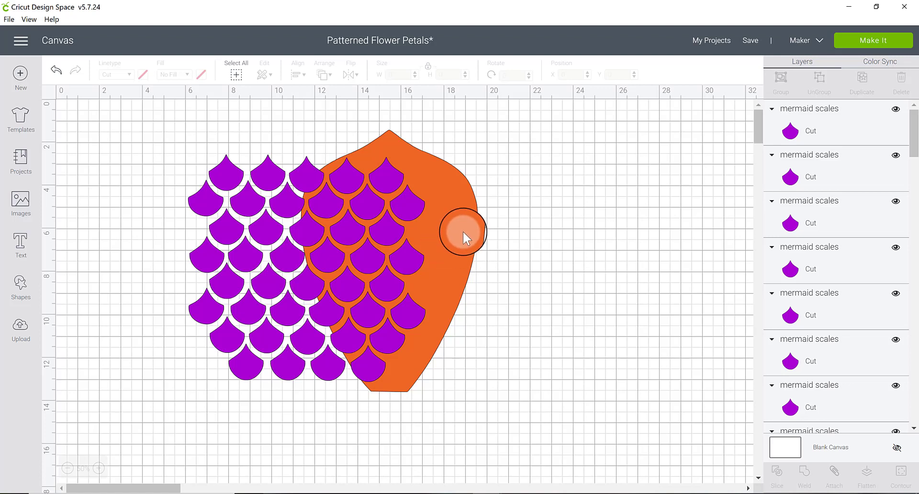
drag(462, 231, 614, 223)
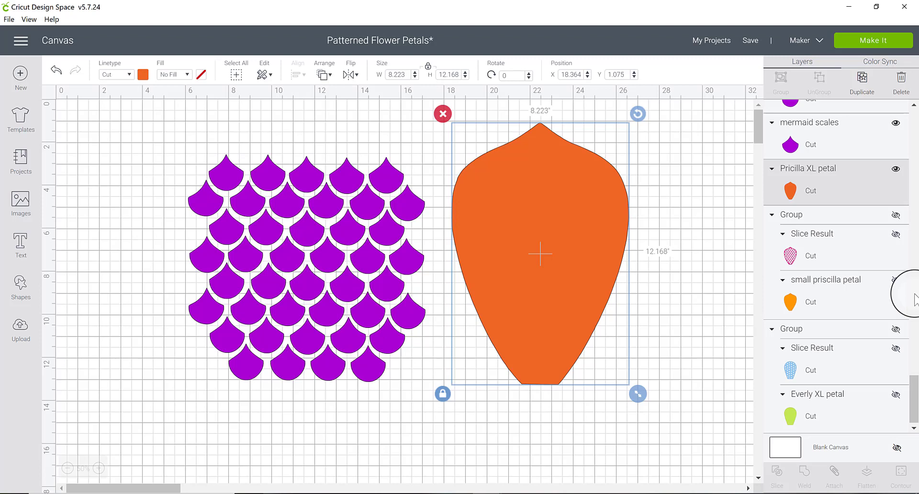
Step: Select every separate mermaid scale piece and weld them into one Weld Result
drag(913, 398, 912, 112)
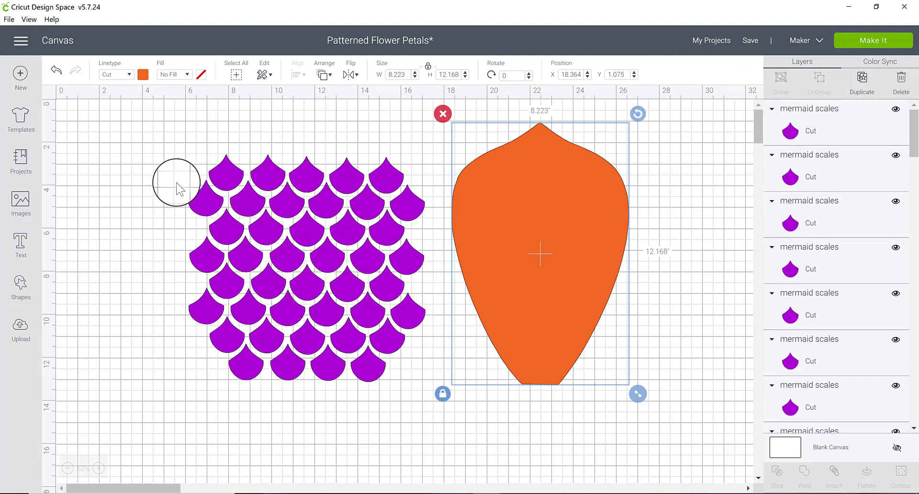
click(223, 170)
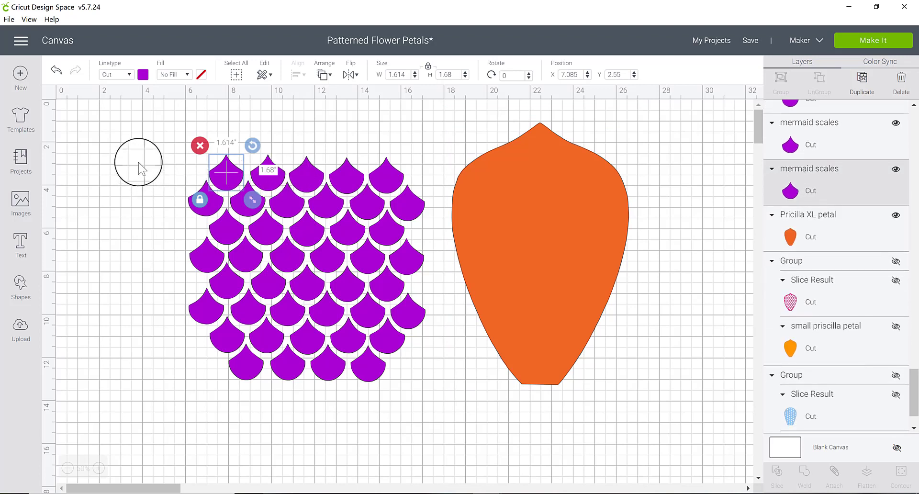
drag(139, 158, 416, 407)
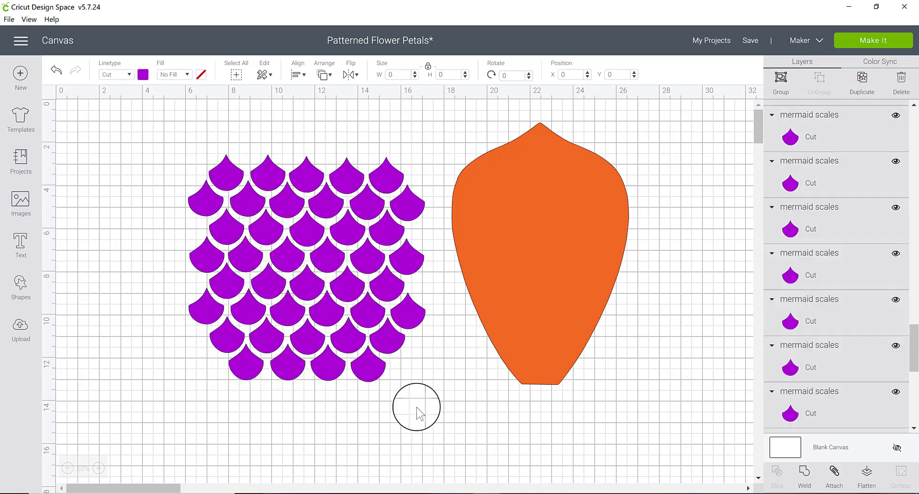
click(300, 206)
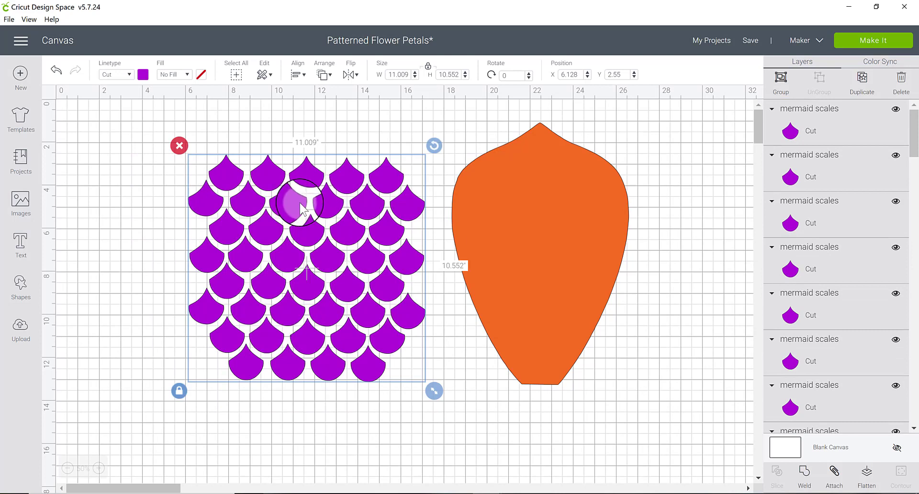
click(783, 154)
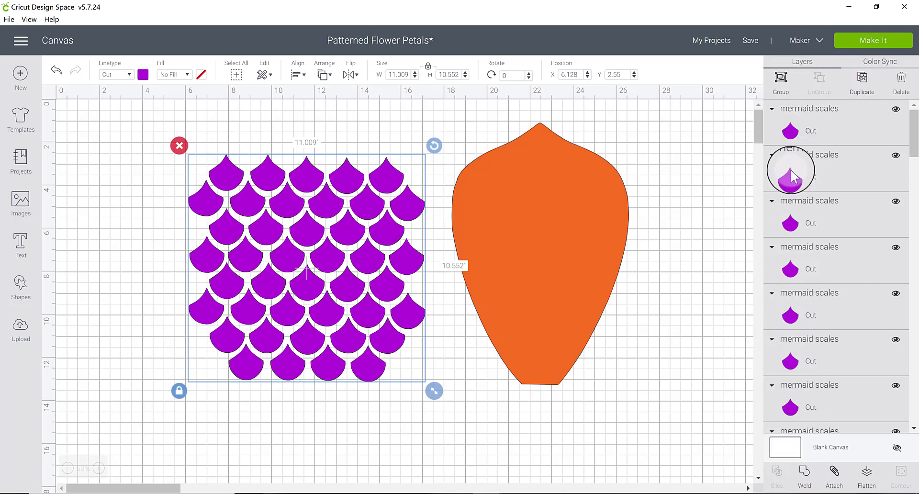
click(805, 473)
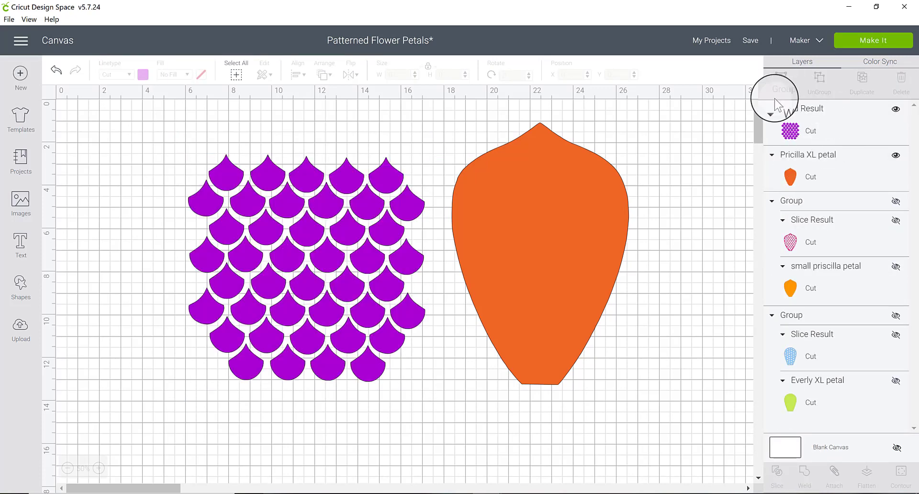
Step: Place the orange petal on the welded scales and set a duplicate petal aside to the right
click(315, 222)
click(550, 208)
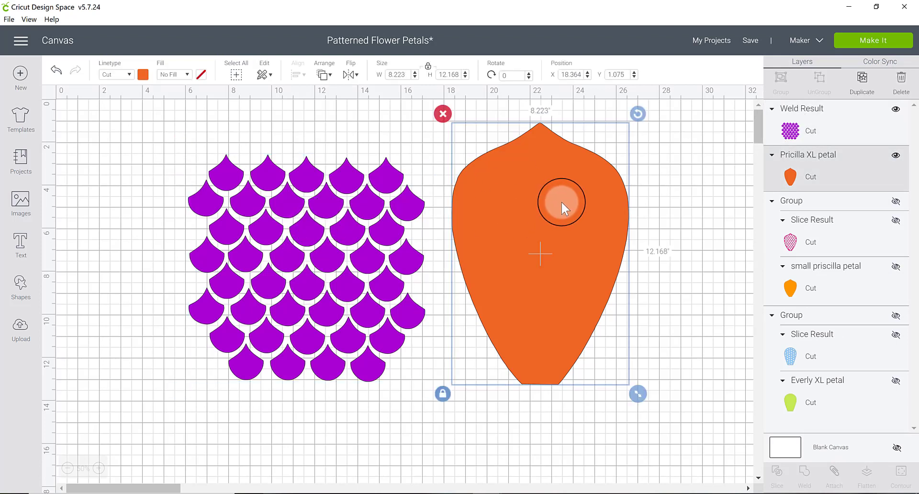
click(490, 258)
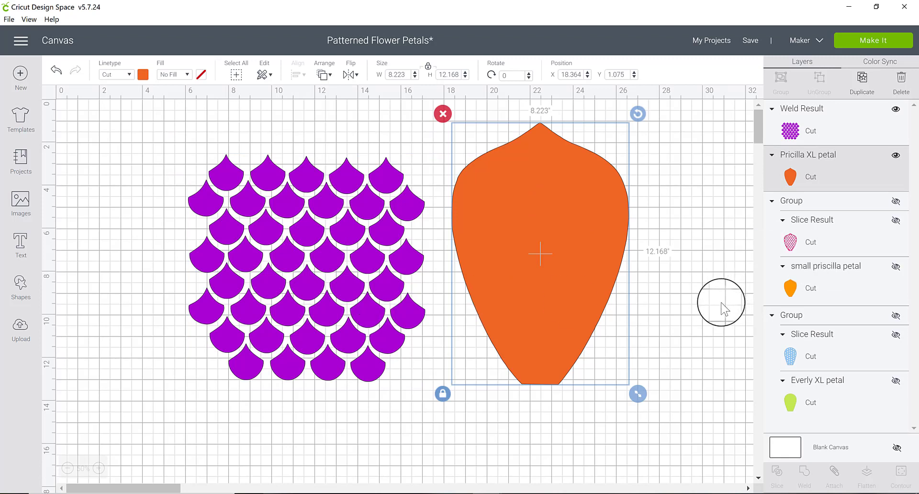
click(297, 230)
click(512, 237)
click(331, 244)
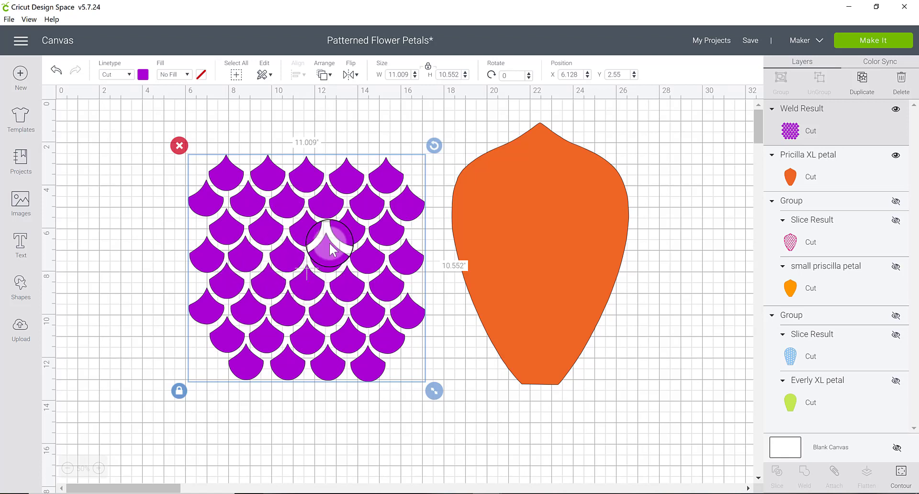
drag(584, 214, 349, 225)
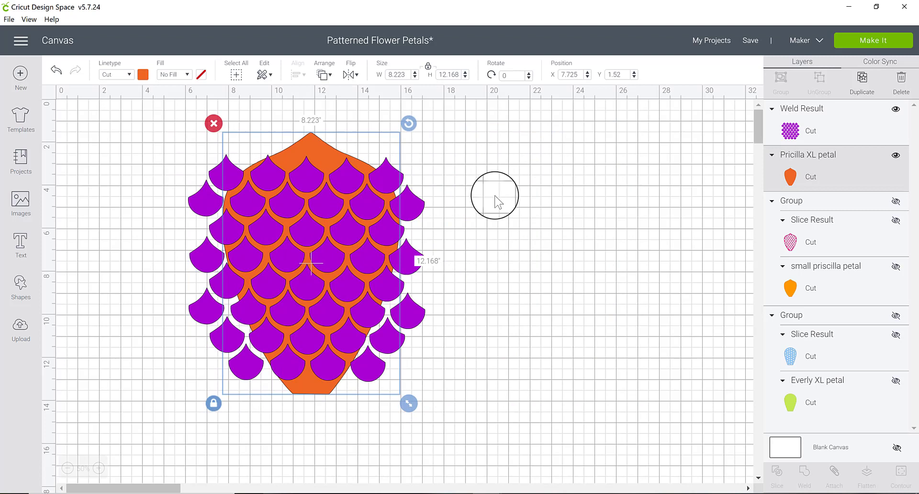
click(861, 104)
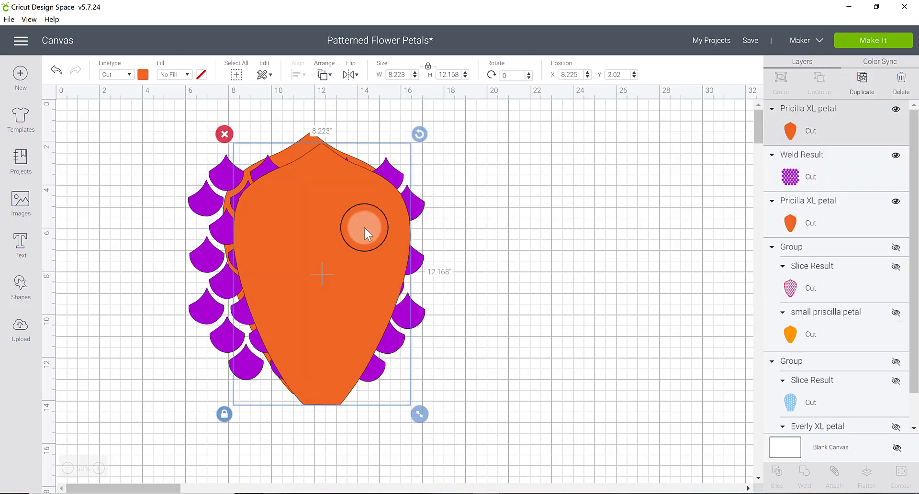
drag(364, 226, 671, 193)
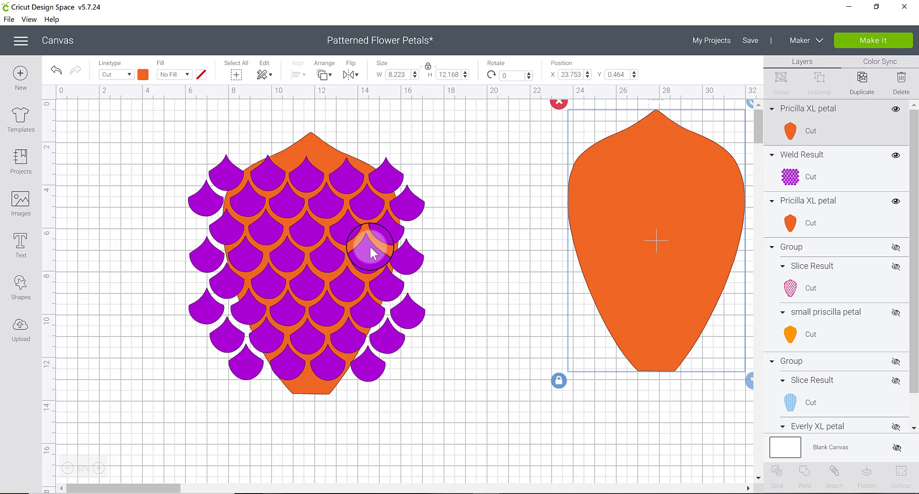
Step: Enlarge the scale pattern to 12.7 inches wide over the petal and select both
click(384, 314)
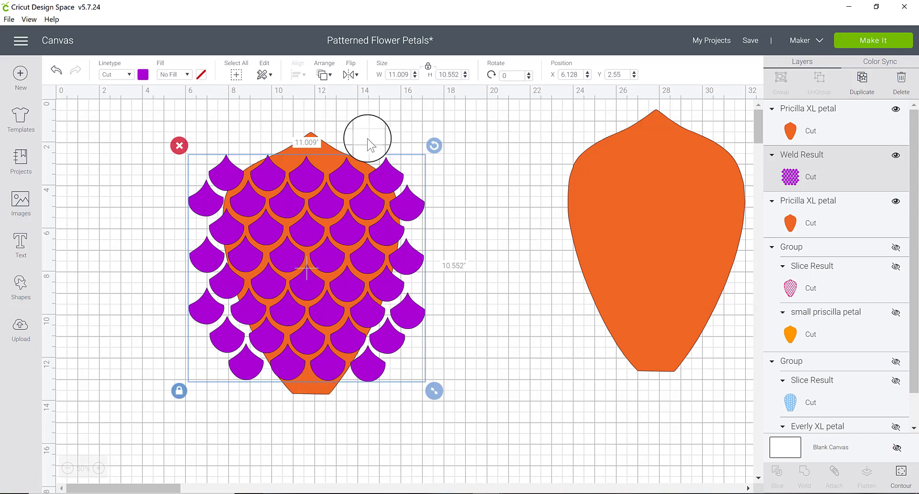
drag(434, 397, 471, 418)
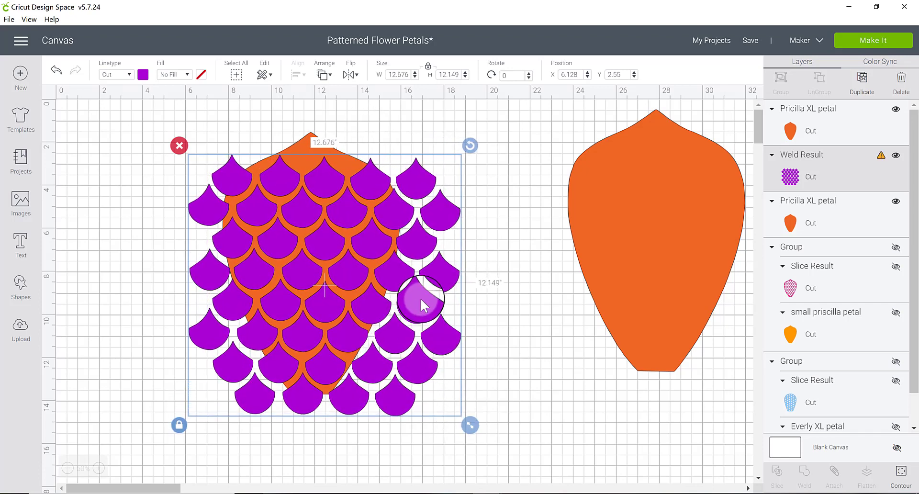
drag(420, 298, 408, 278)
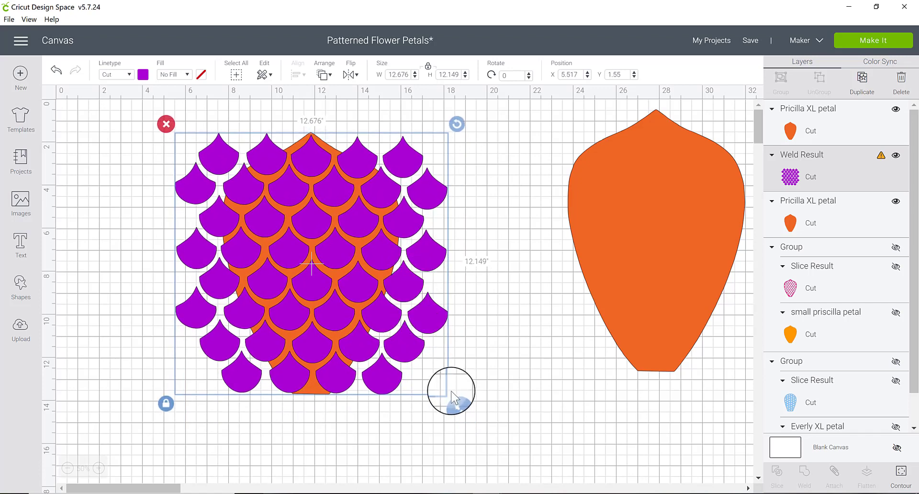
drag(455, 399, 457, 400)
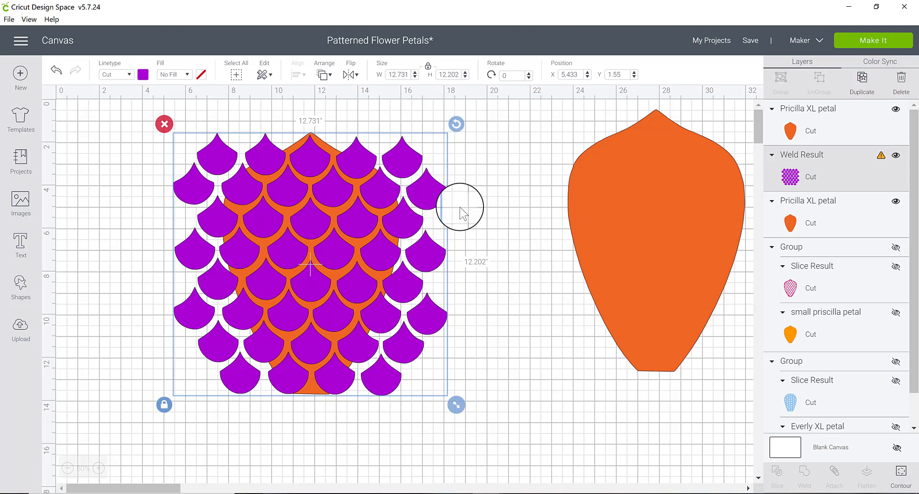
click(288, 172)
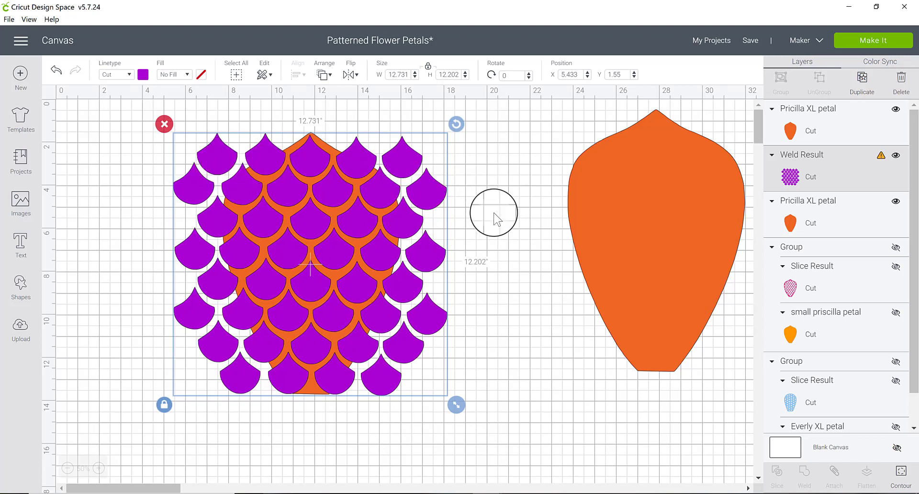
drag(509, 149, 275, 249)
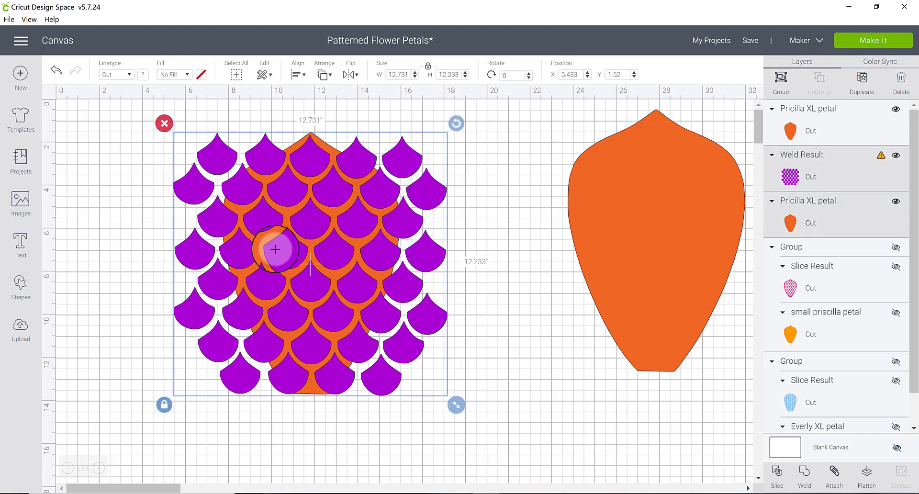
Step: Slice the scale pattern with the petal and delete the leftover purple scallop piece
click(776, 474)
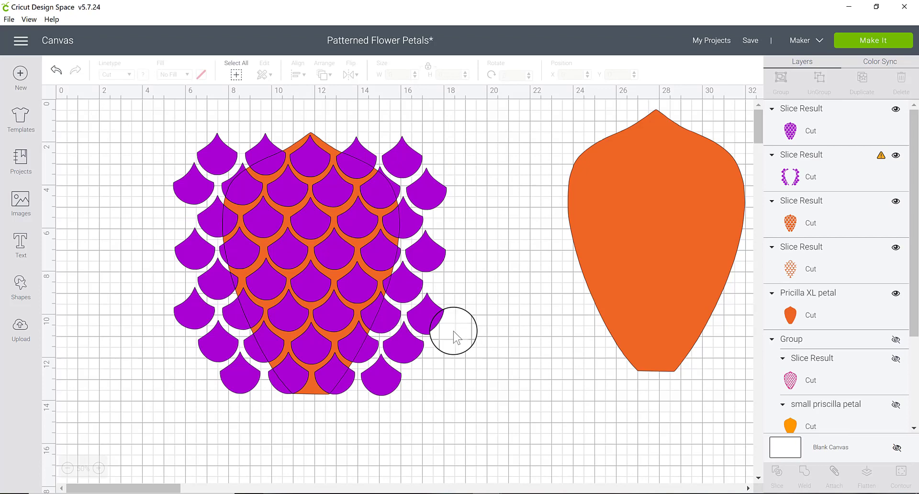
drag(429, 254, 435, 287)
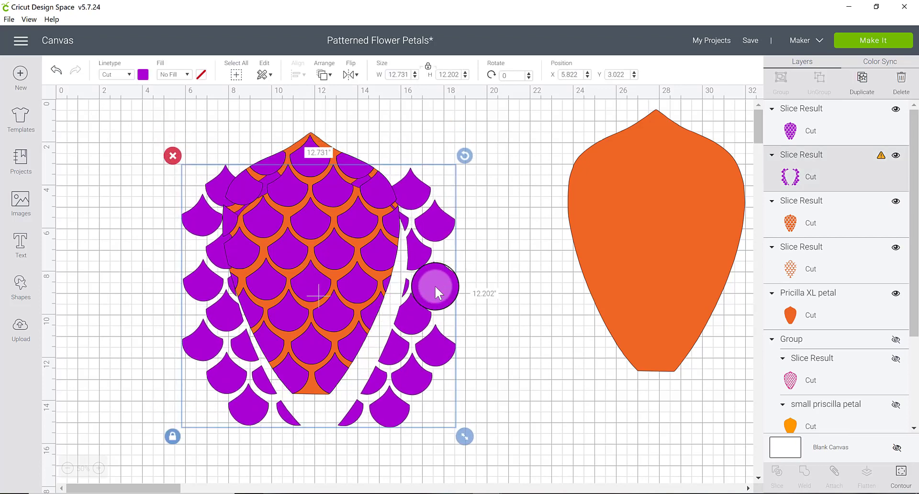
key(Delete)
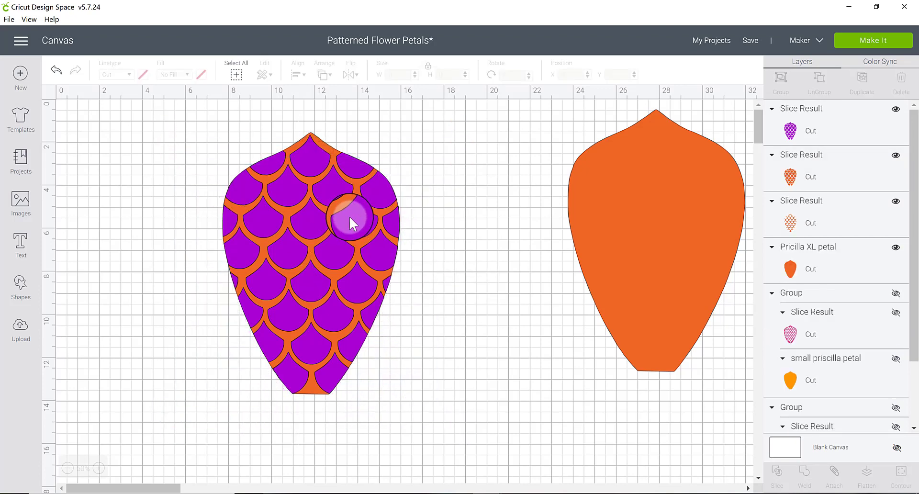
drag(349, 215, 517, 225)
Step: Delete the filled orange scallop petal and the purple scallop petal, keeping the orange scale lattice
drag(312, 214, 122, 197)
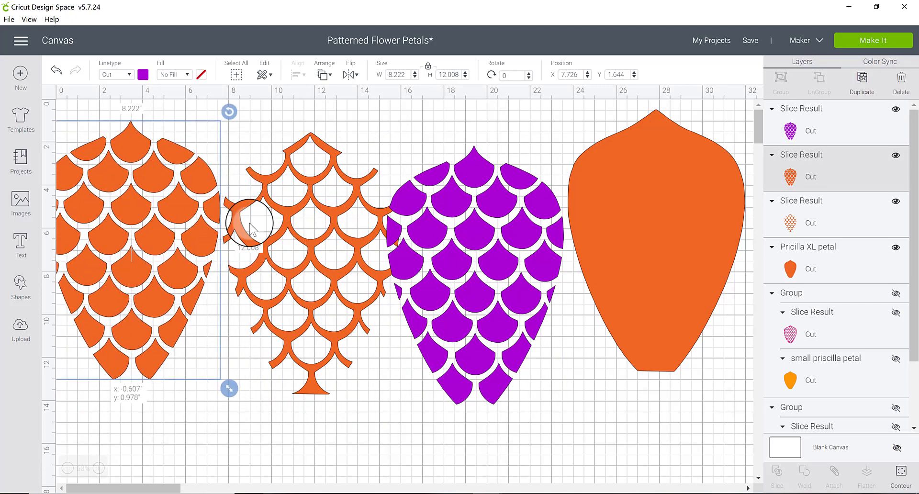
drag(326, 234, 341, 266)
click(179, 247)
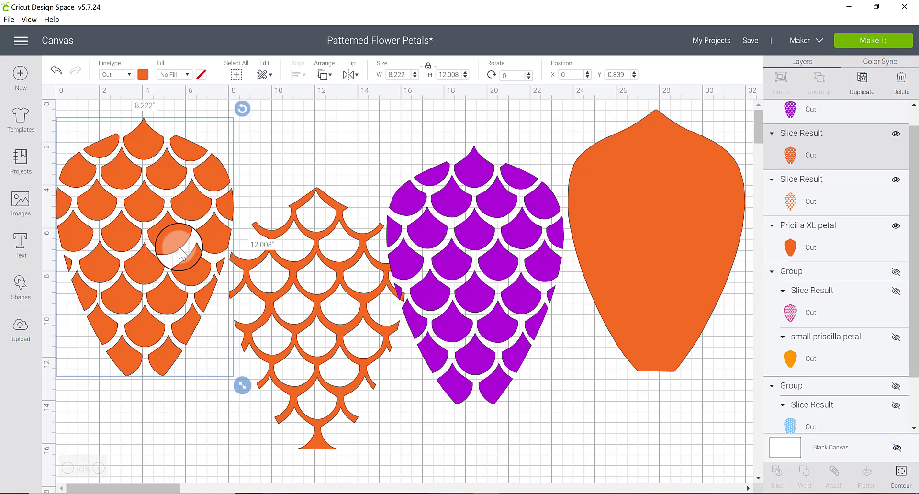
key(Delete)
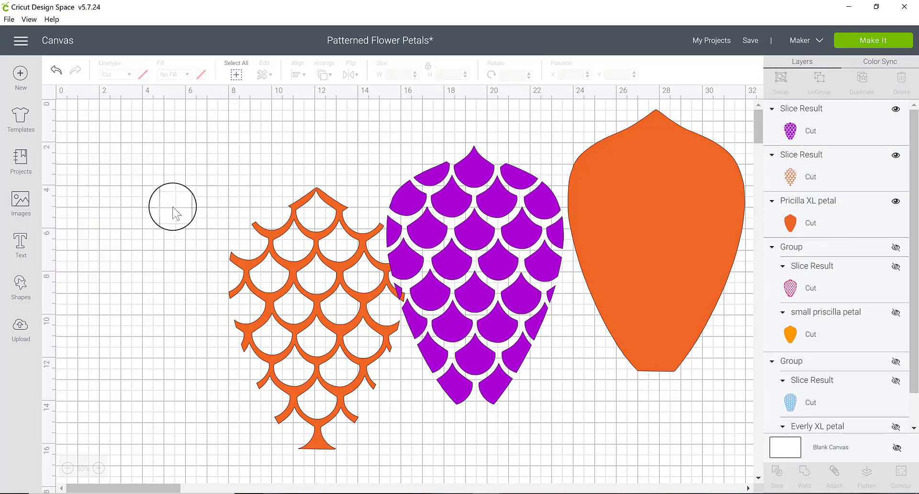
click(457, 228)
key(Delete)
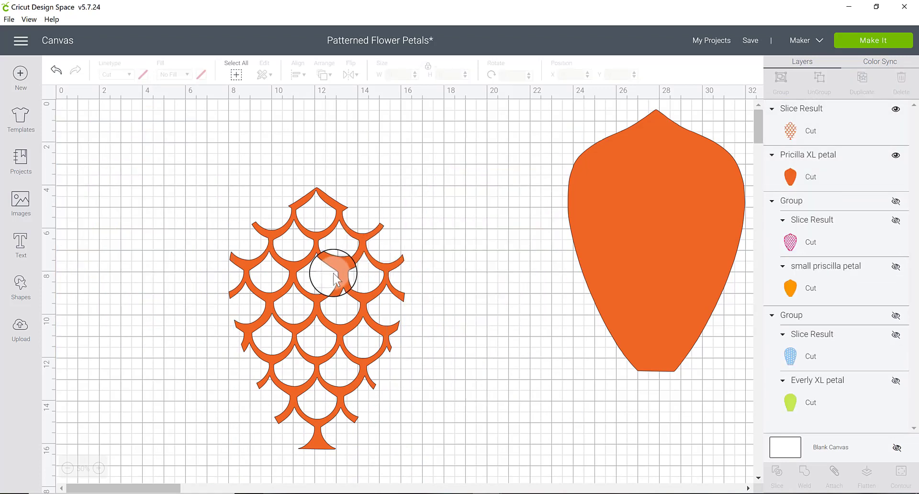
drag(333, 278, 330, 209)
Step: Move the large orange petal left and recolour it light blue
drag(698, 195, 503, 230)
click(146, 75)
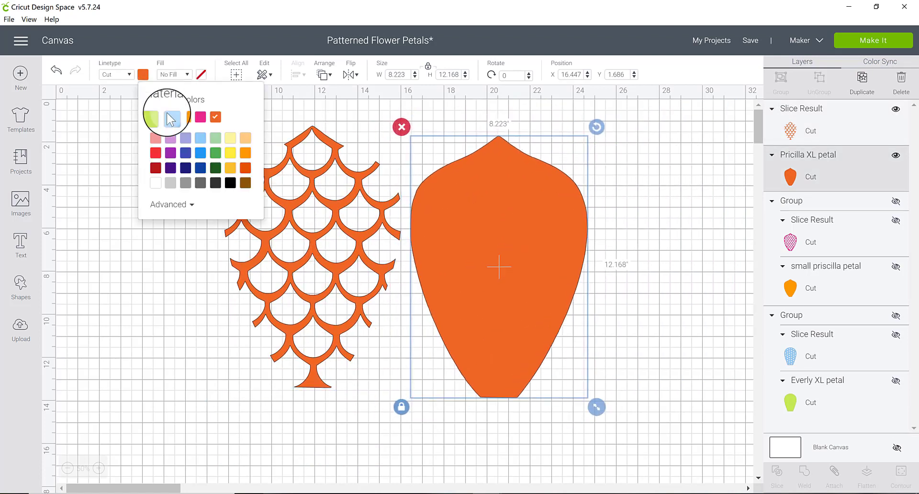
click(170, 117)
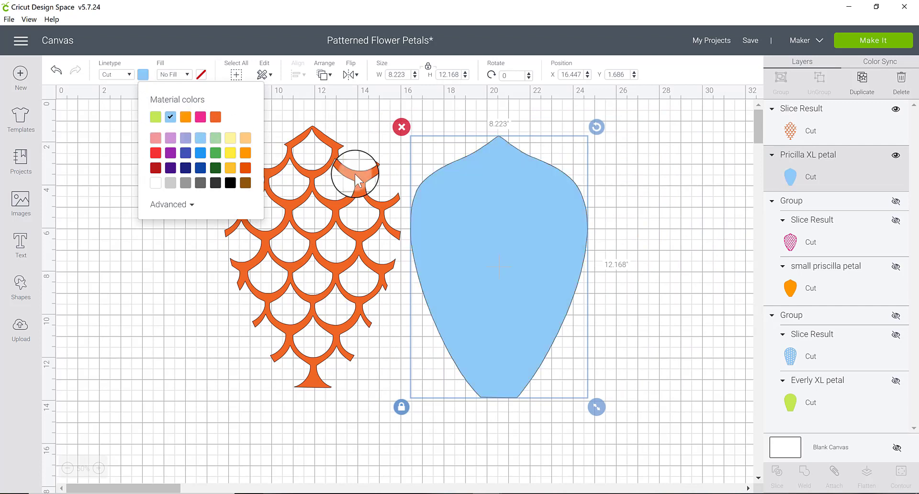
Step: Centre the light-blue petal with the orange scale pattern, then pull the pattern off to the right
drag(489, 224, 299, 211)
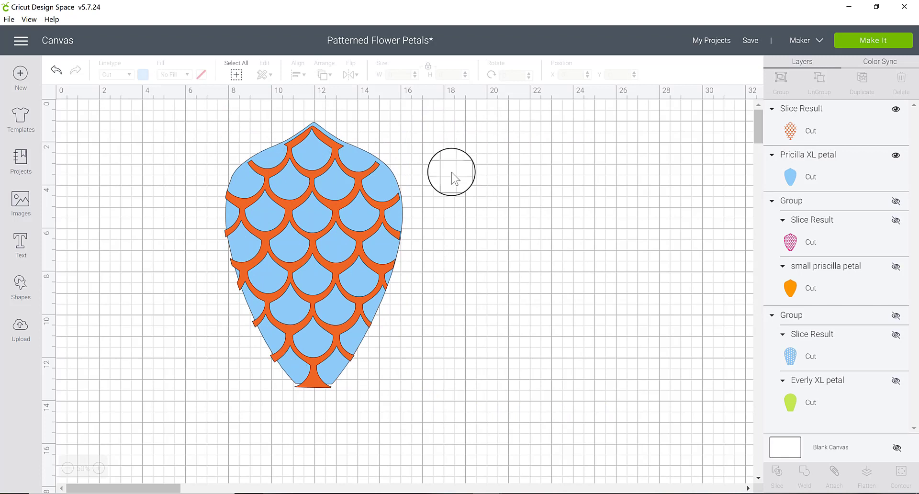
drag(452, 170, 368, 201)
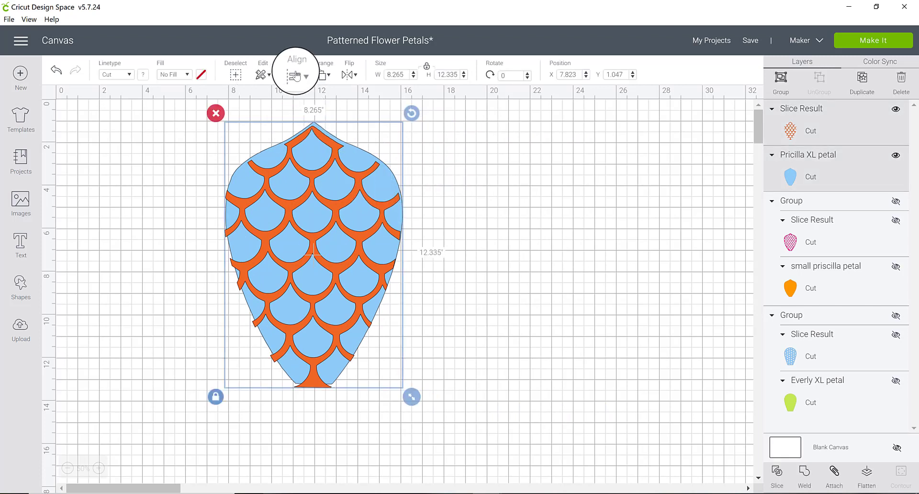
click(295, 75)
click(338, 215)
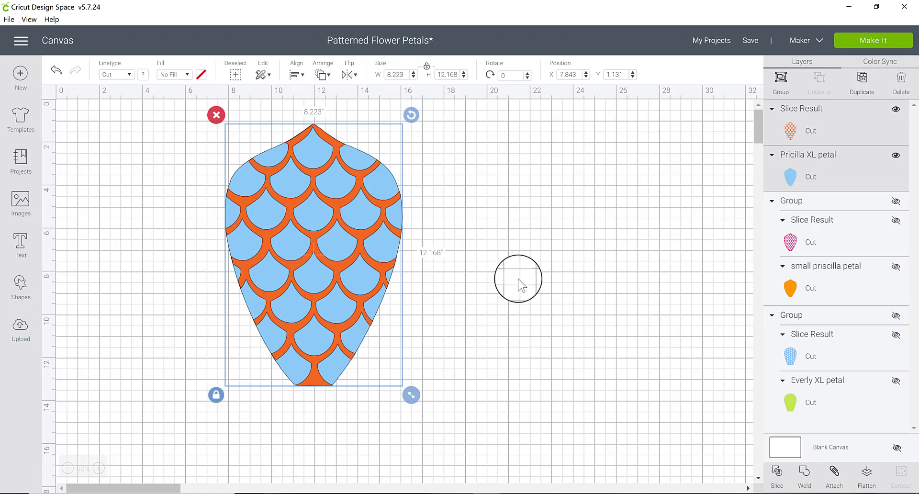
drag(517, 280, 510, 256)
drag(360, 237, 551, 248)
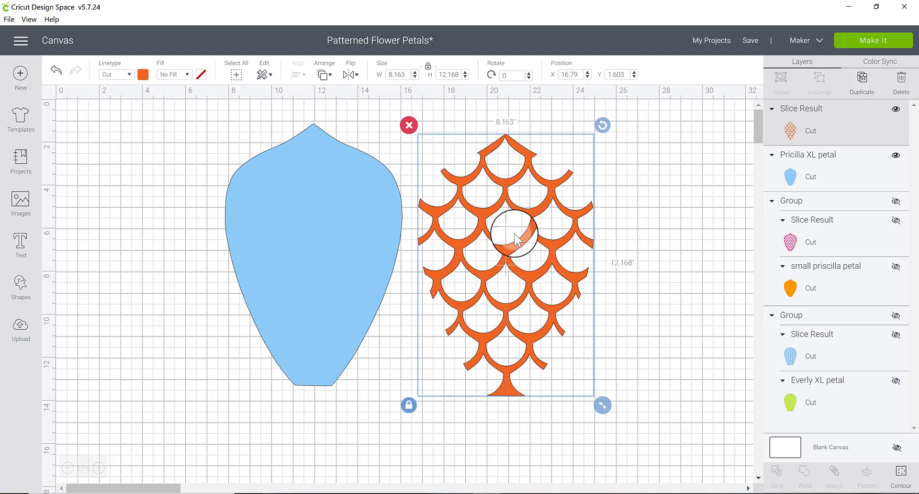
Step: Undo the pattern move, then duplicate the light-blue petal and set the copy at the lower right
drag(529, 215, 458, 220)
key(ctrl+z)
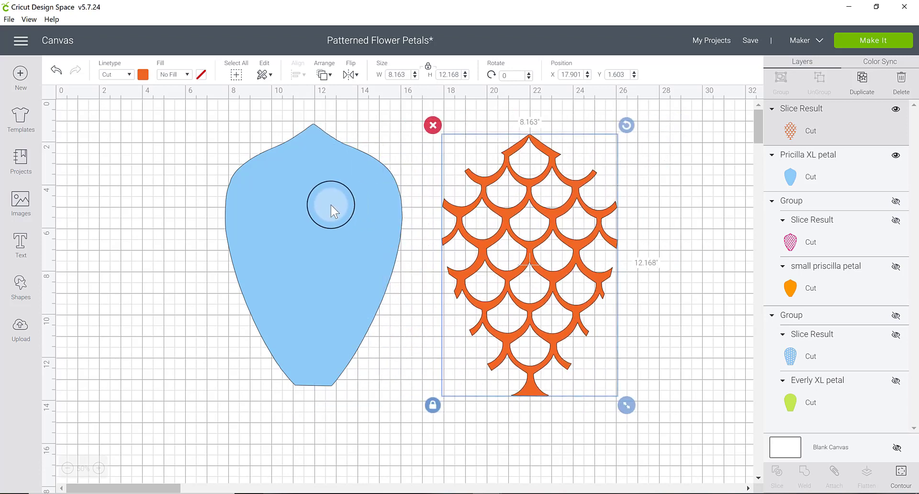
click(333, 203)
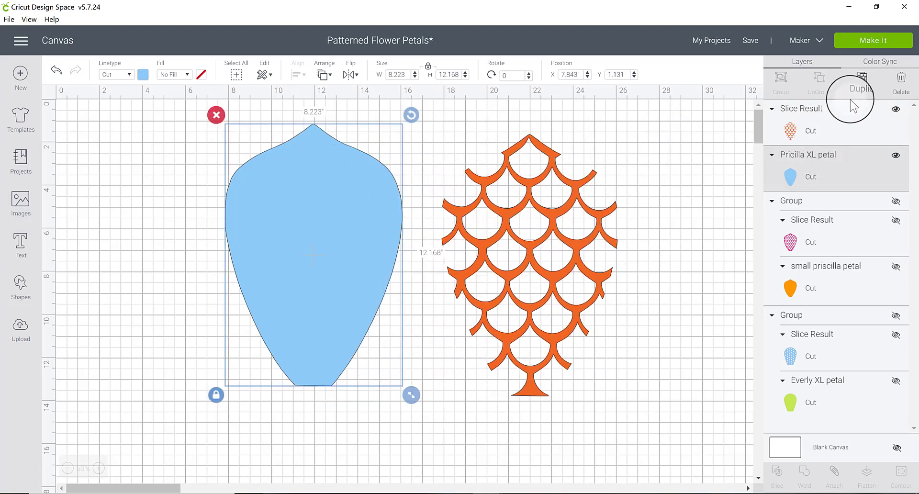
click(864, 96)
drag(349, 205, 720, 366)
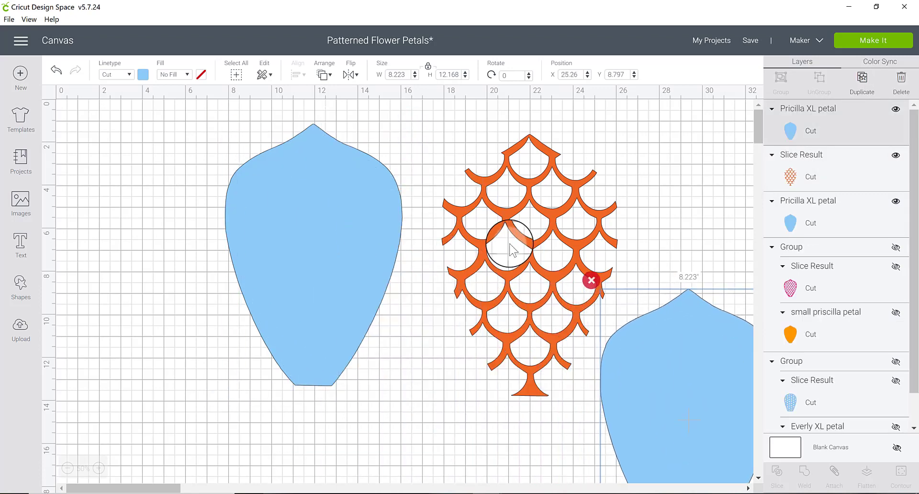
Step: Centre the orange scale pattern on the original petal and unlock the petal's proportions
drag(554, 239, 346, 230)
drag(431, 191, 364, 213)
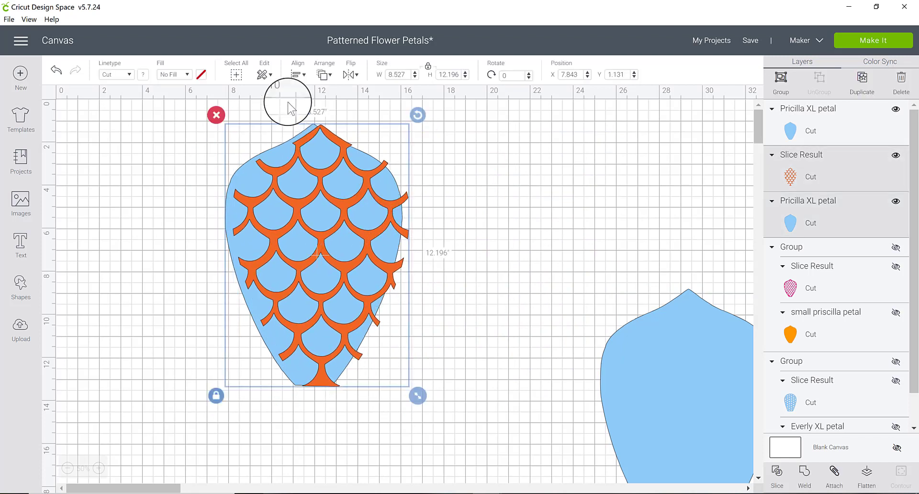
click(296, 75)
click(326, 208)
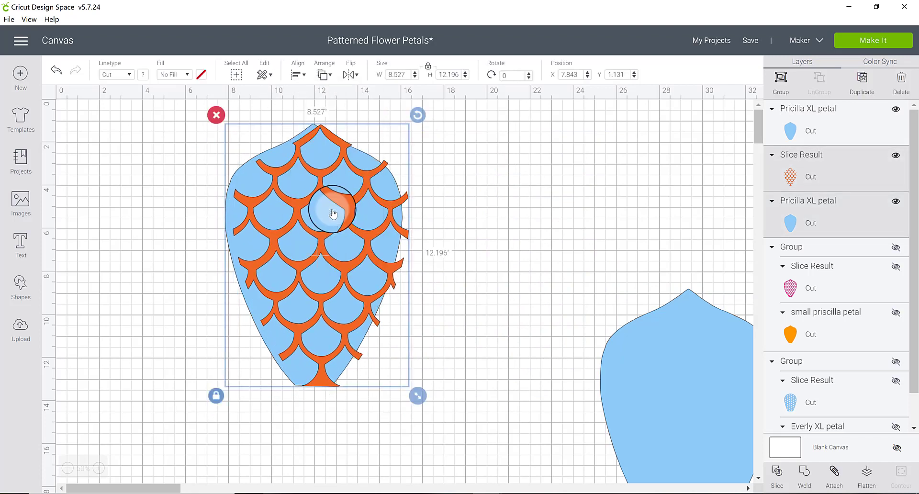
click(491, 207)
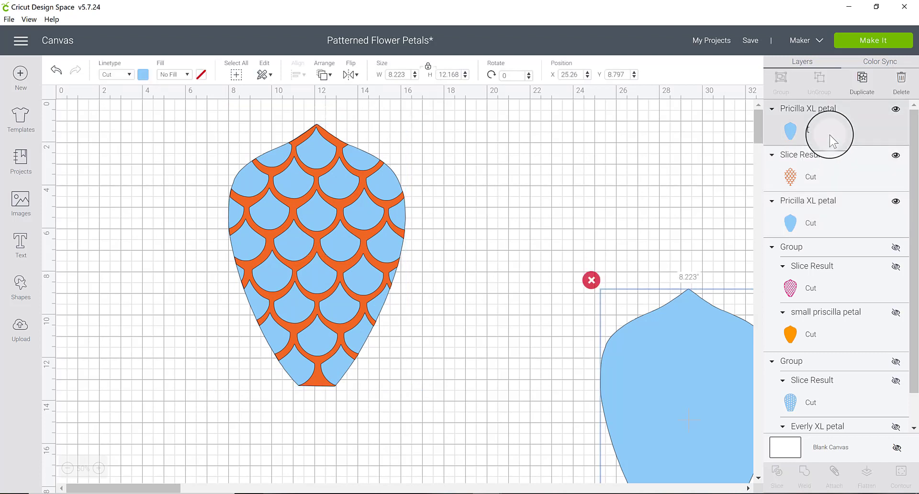
click(828, 208)
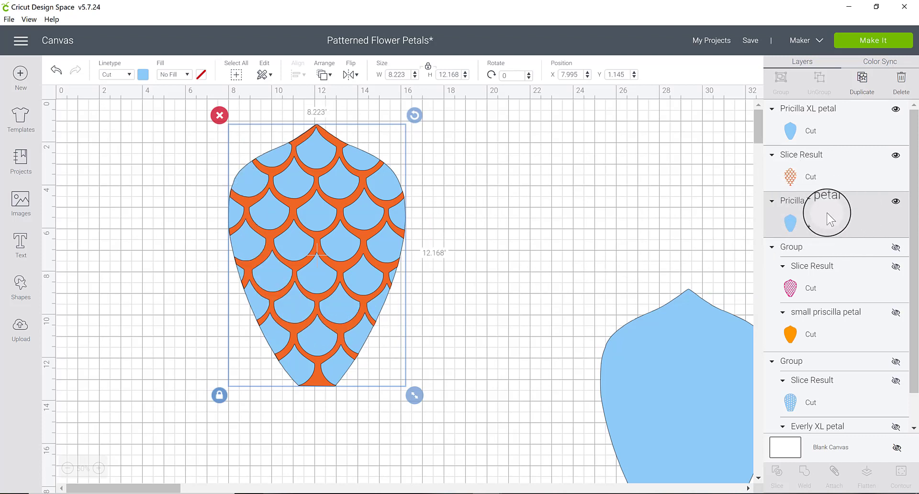
click(220, 397)
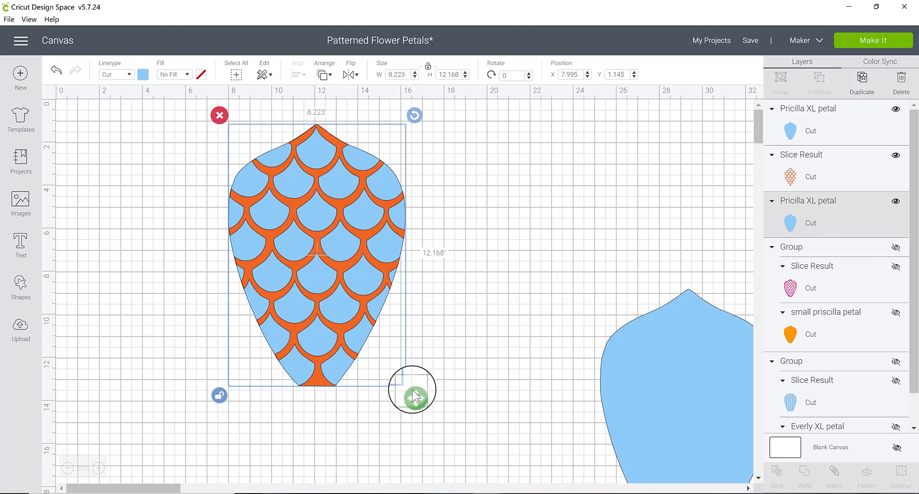
Step: Enlarge the blue petal and bottom-align it with the pattern, then undo the extra enlargement
drag(415, 390, 419, 396)
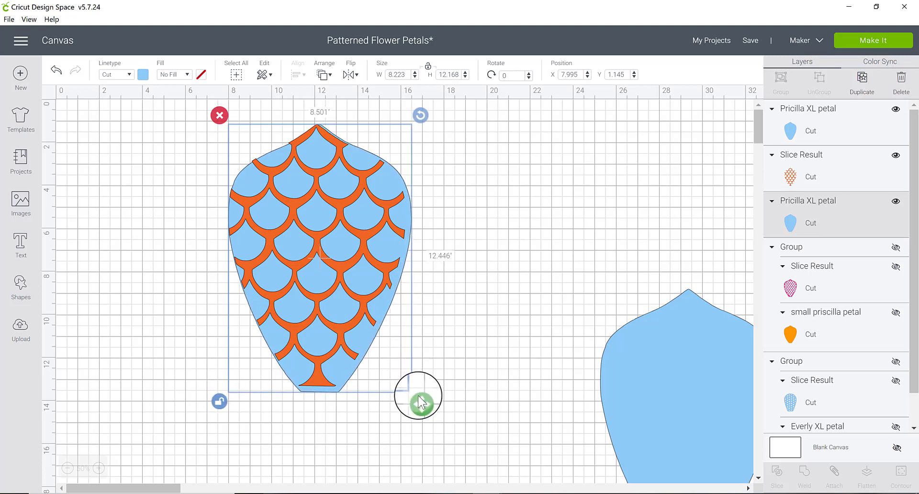
drag(453, 202, 329, 284)
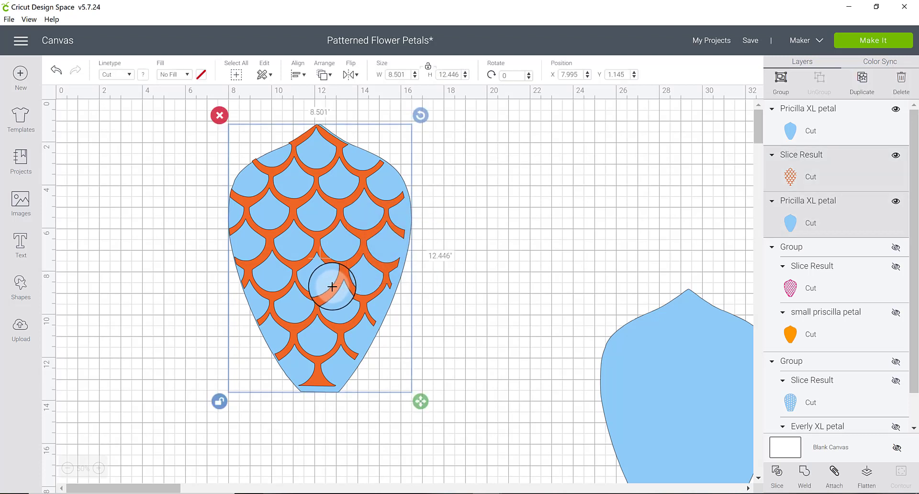
click(297, 74)
click(321, 196)
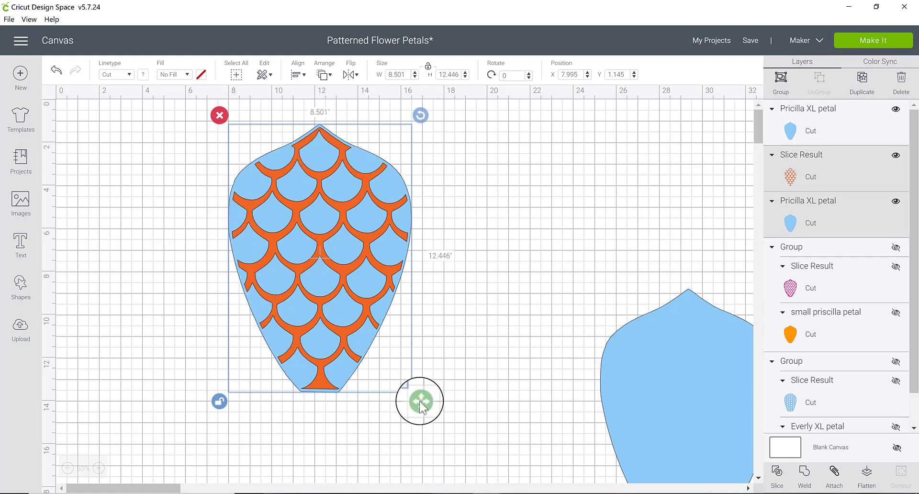
drag(420, 401, 425, 405)
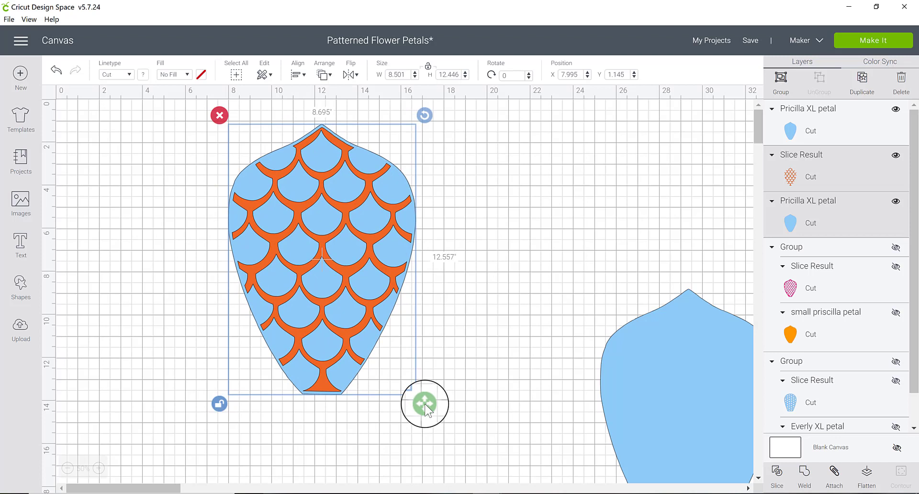
click(469, 325)
key(ctrl+z)
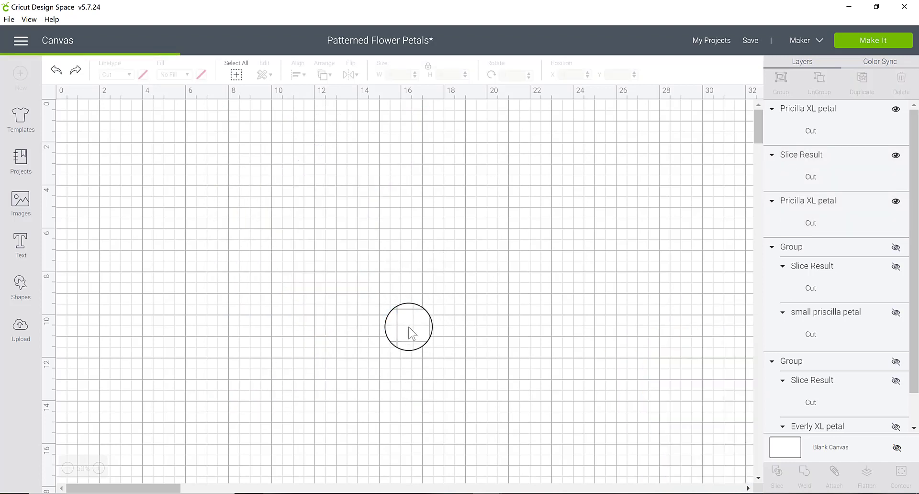
Step: Resize the unlocked petal to 8.723 by 12.585 inches and centre the pattern on it
click(811, 231)
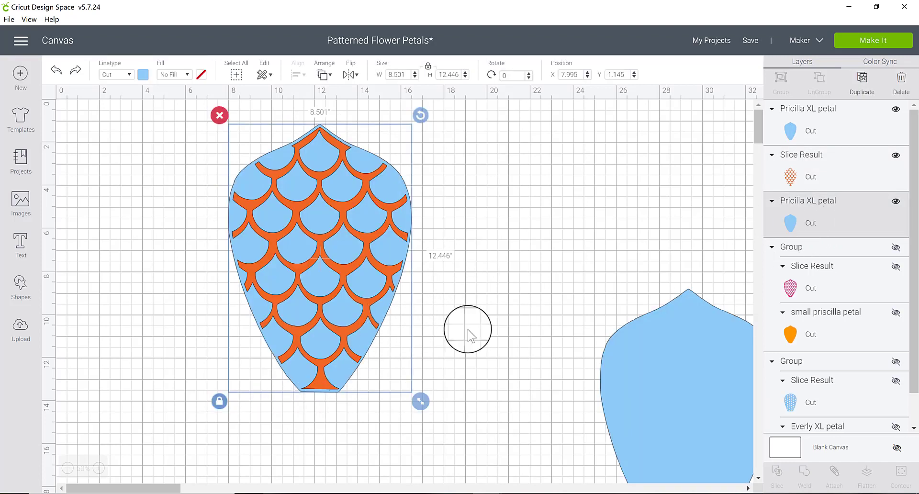
click(220, 402)
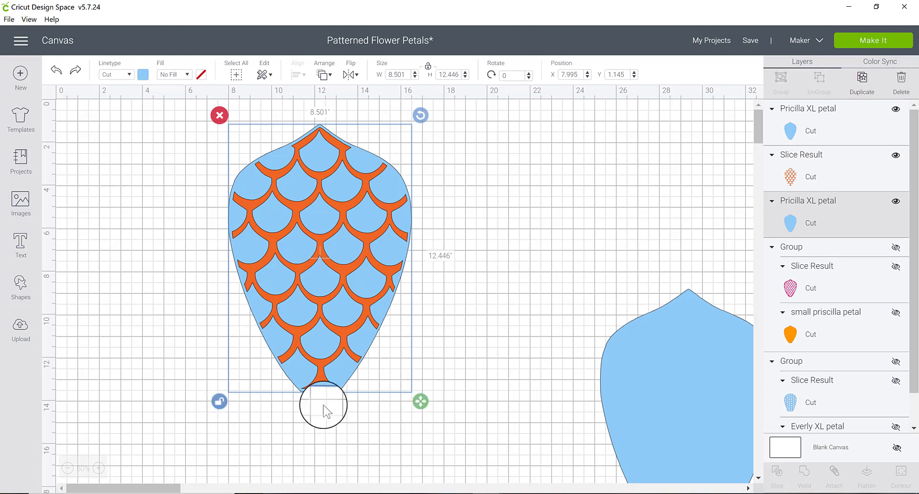
drag(413, 401, 416, 402)
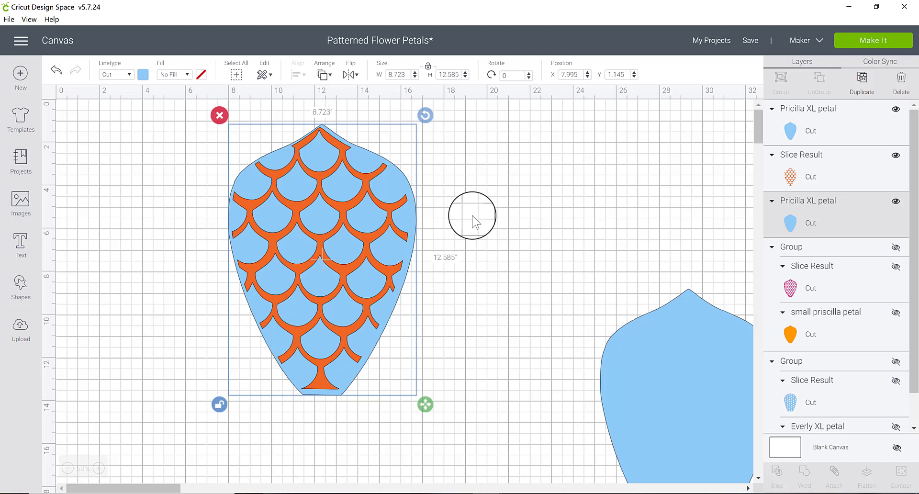
drag(472, 211, 312, 292)
click(298, 74)
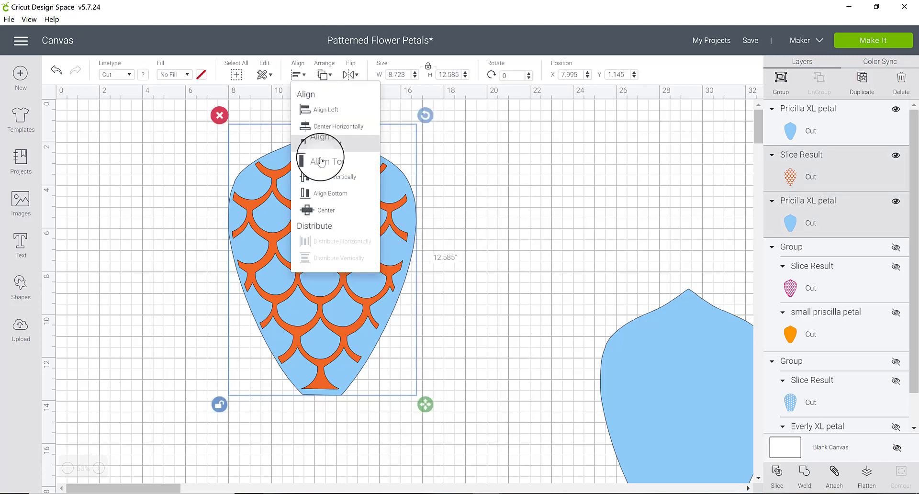
click(328, 215)
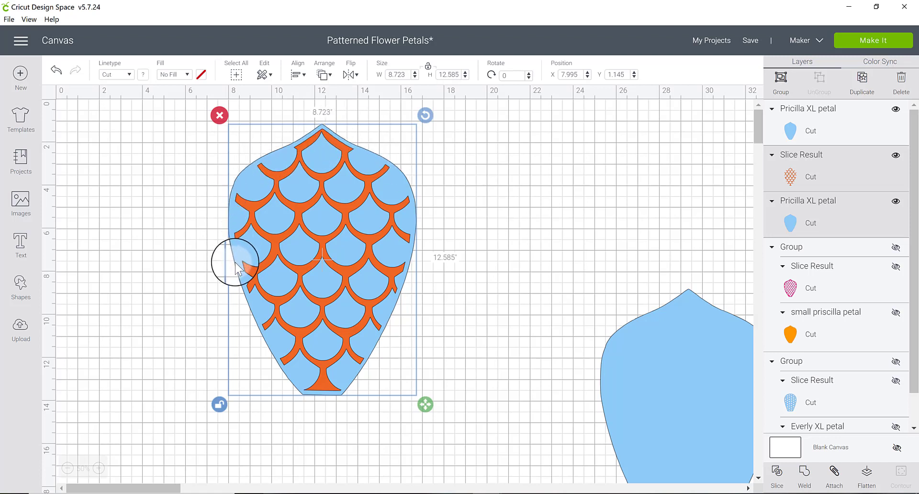
click(517, 246)
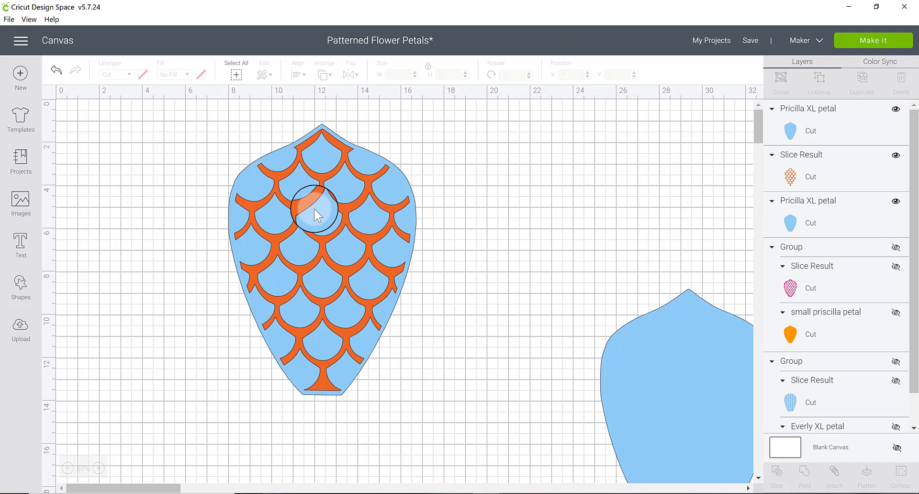
Step: Recolour the spare petal pink and centre it over the blue petal
drag(314, 208, 623, 328)
drag(683, 404, 307, 216)
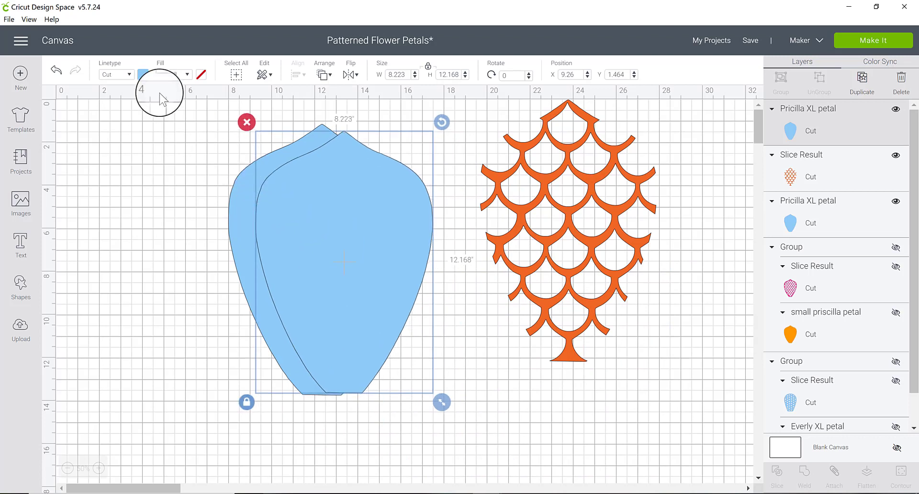
click(143, 77)
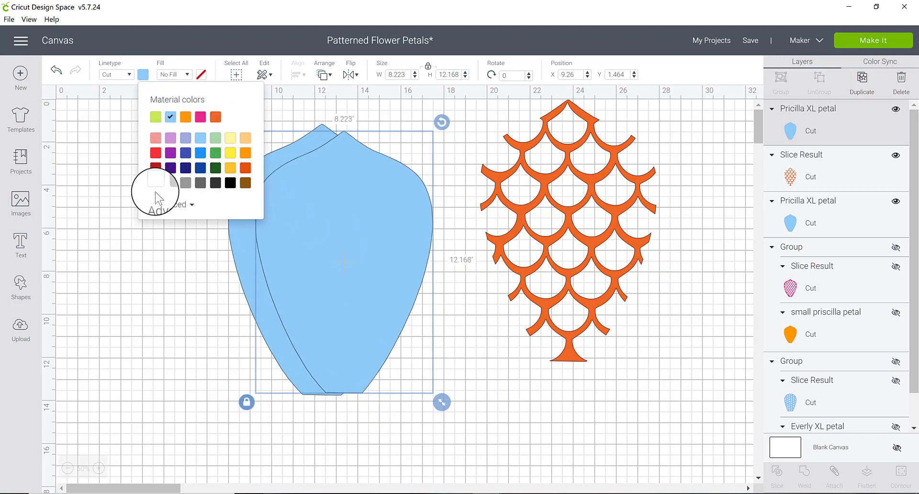
click(200, 117)
click(164, 260)
drag(341, 229, 317, 227)
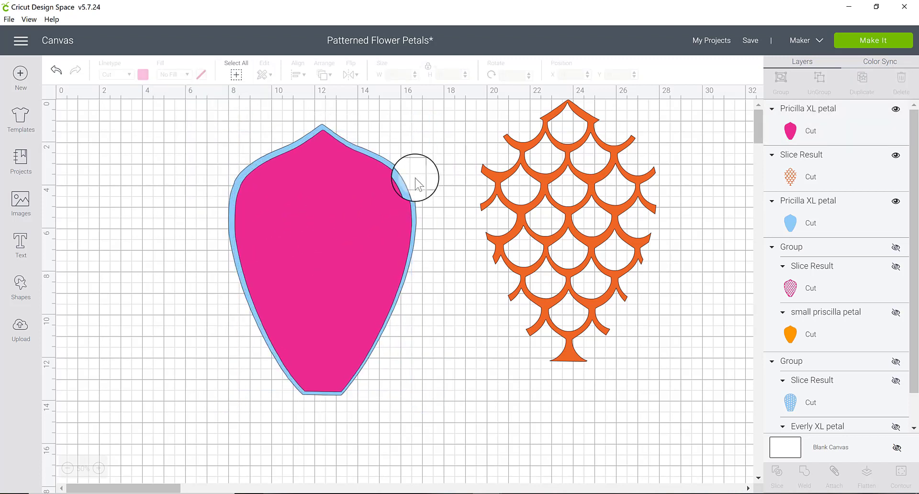
drag(436, 164, 338, 227)
click(304, 68)
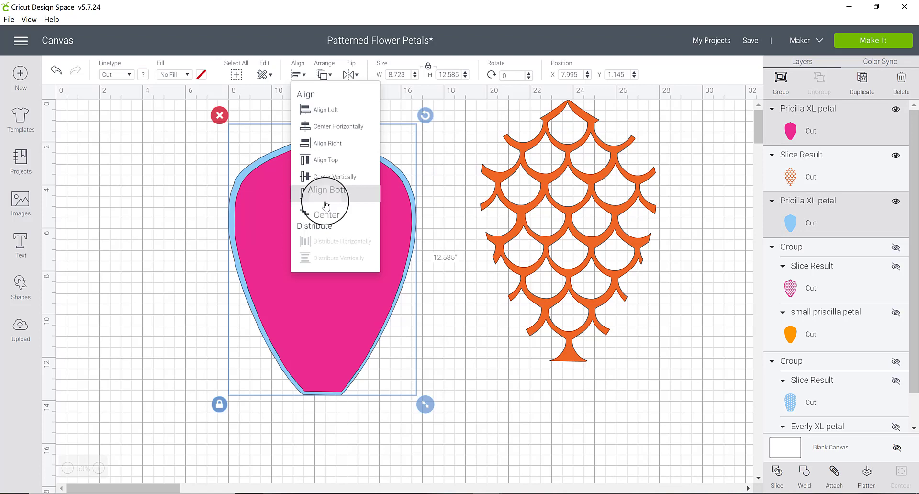
click(328, 205)
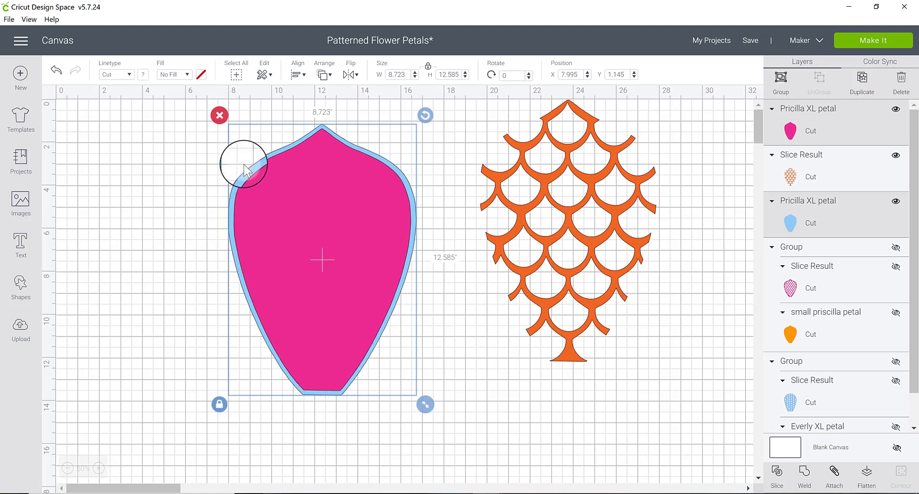
click(463, 337)
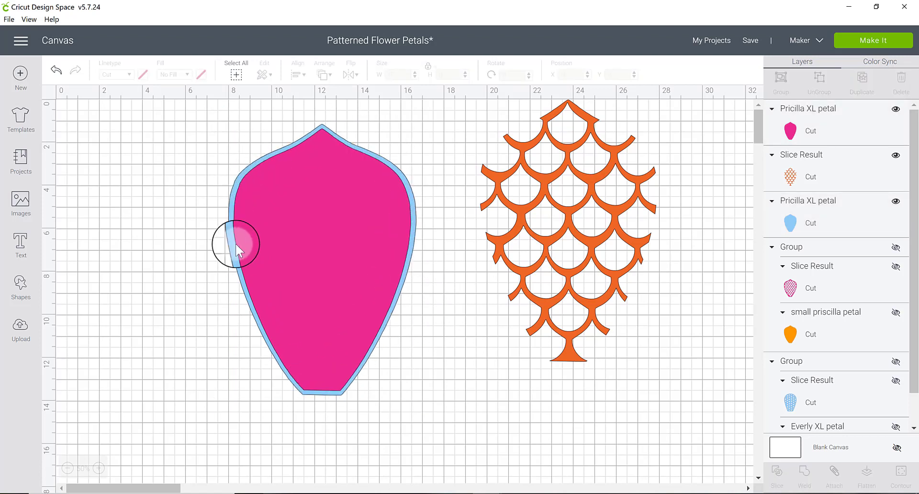
Step: Duplicate the blue petal and move the spare copy to the lower right
click(839, 225)
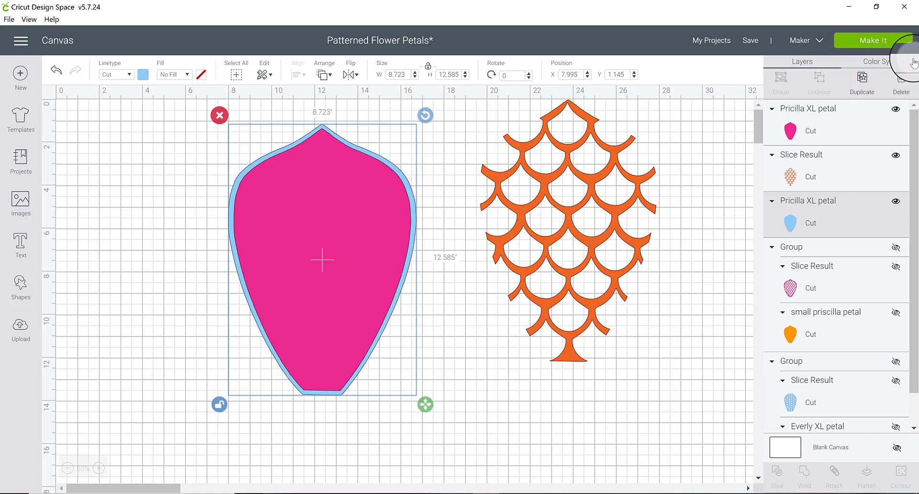
click(855, 101)
drag(352, 217, 684, 419)
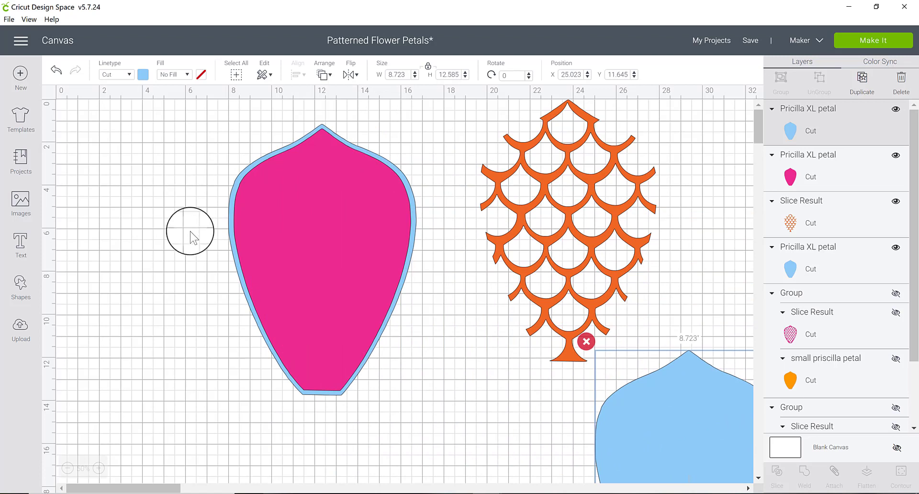
Step: Slice the pink petal out of the blue one and delete the pink and filled blue pieces
drag(192, 200, 233, 186)
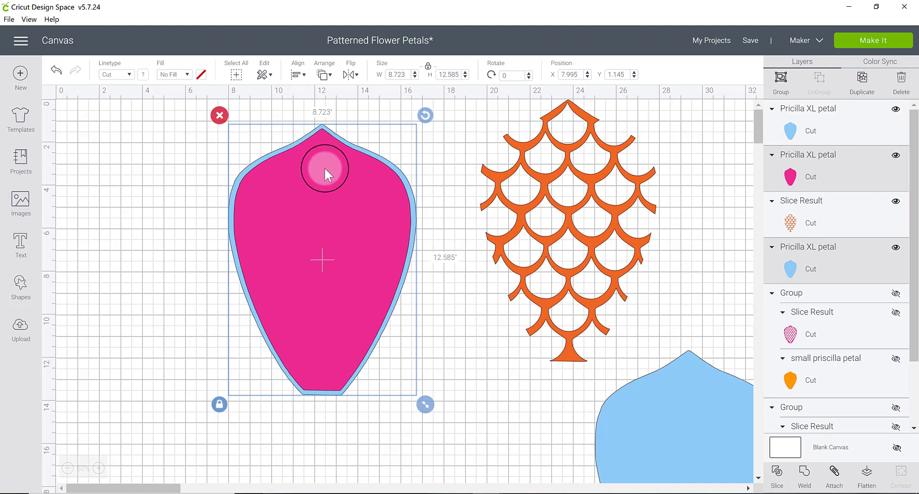
click(780, 478)
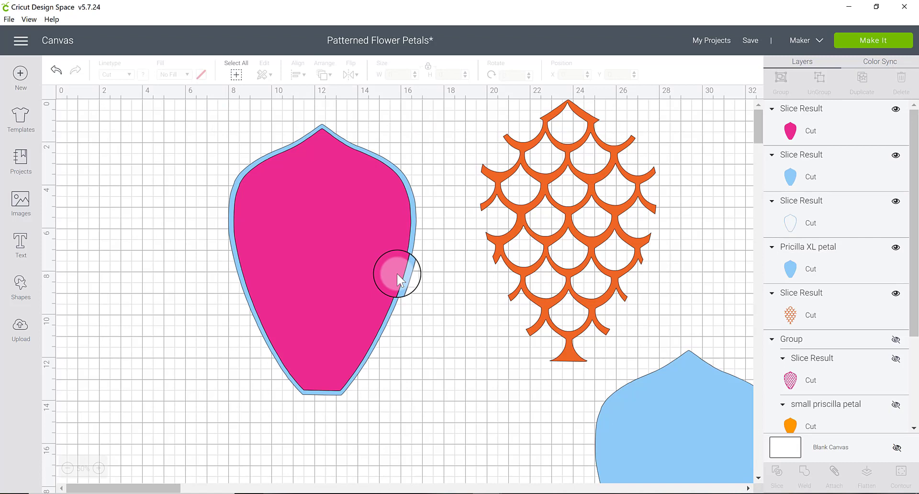
click(348, 220)
drag(348, 220, 224, 254)
key(Delete)
click(294, 231)
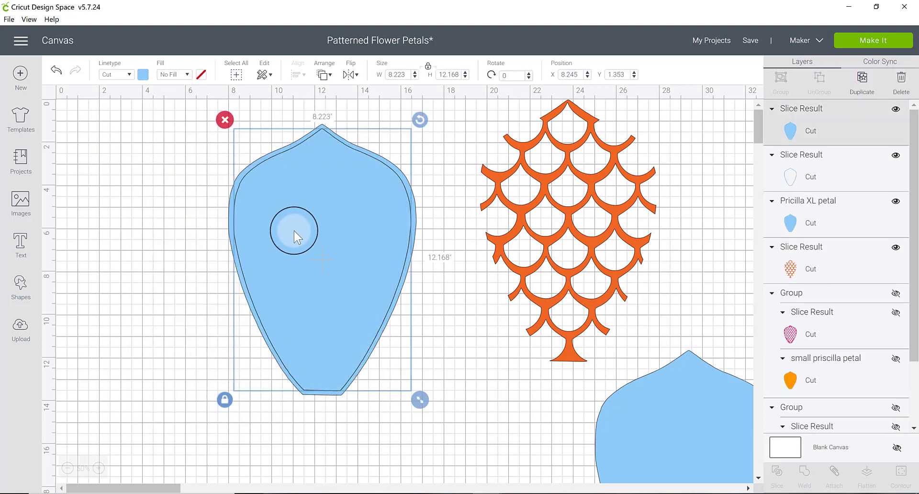
key(Delete)
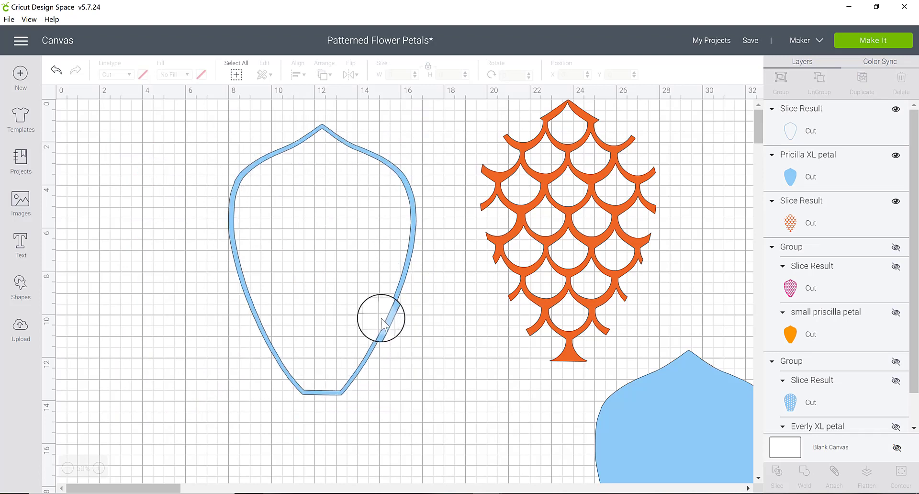
Step: Centre the orange scale pattern inside the thin blue petal outline and weld them together
drag(395, 296, 393, 318)
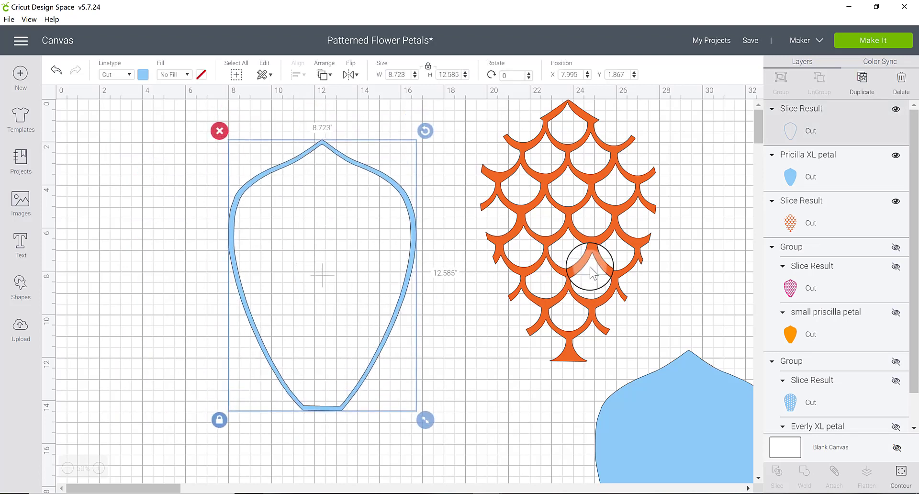
drag(590, 266, 341, 313)
drag(204, 292, 334, 344)
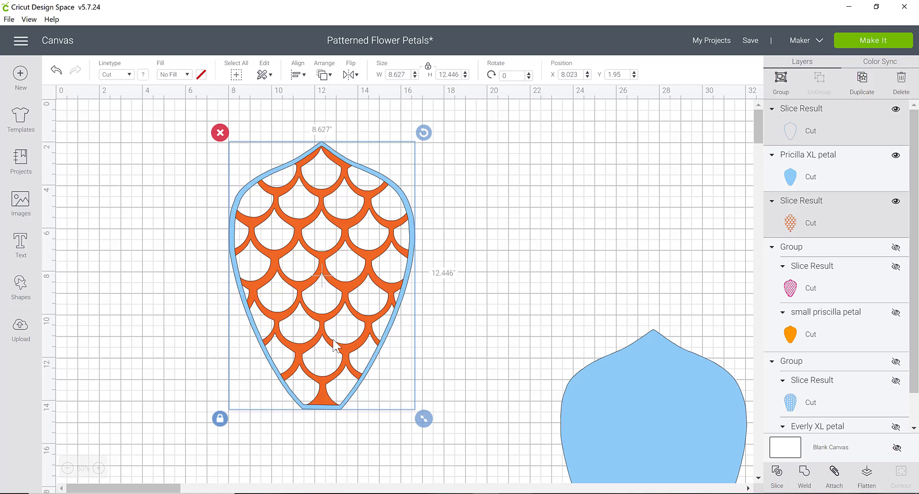
click(298, 74)
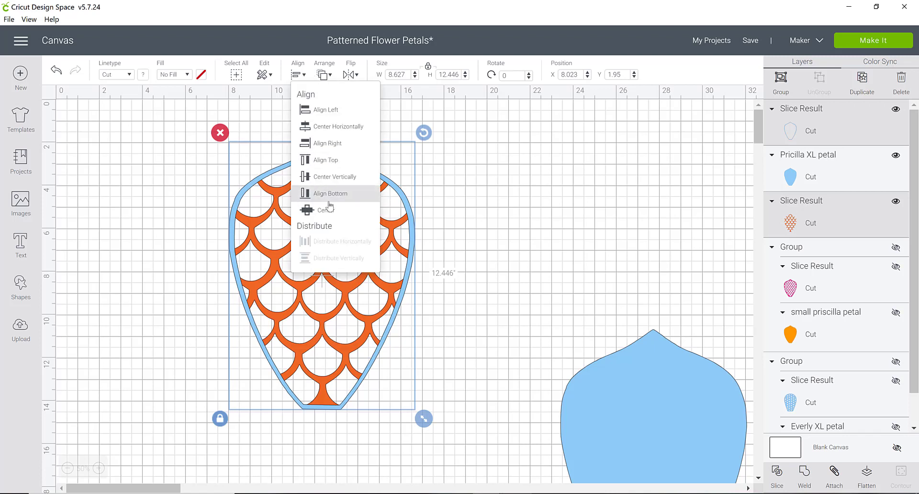
click(328, 211)
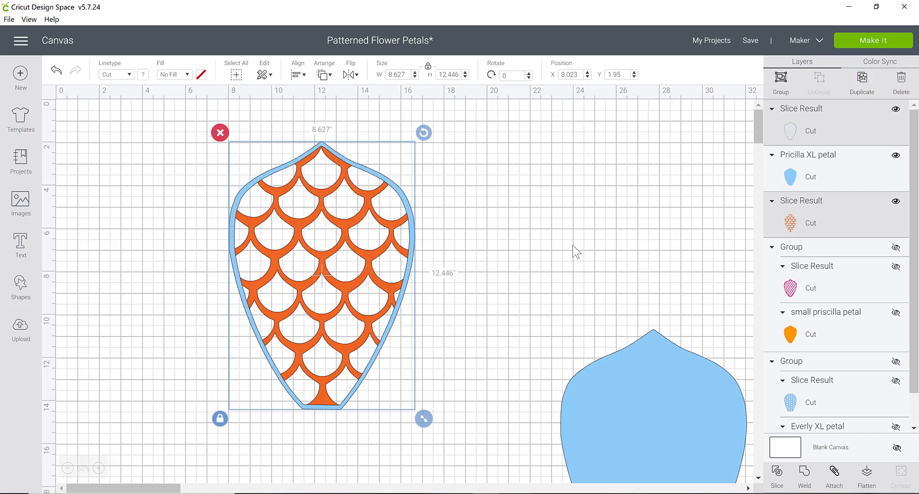
click(805, 476)
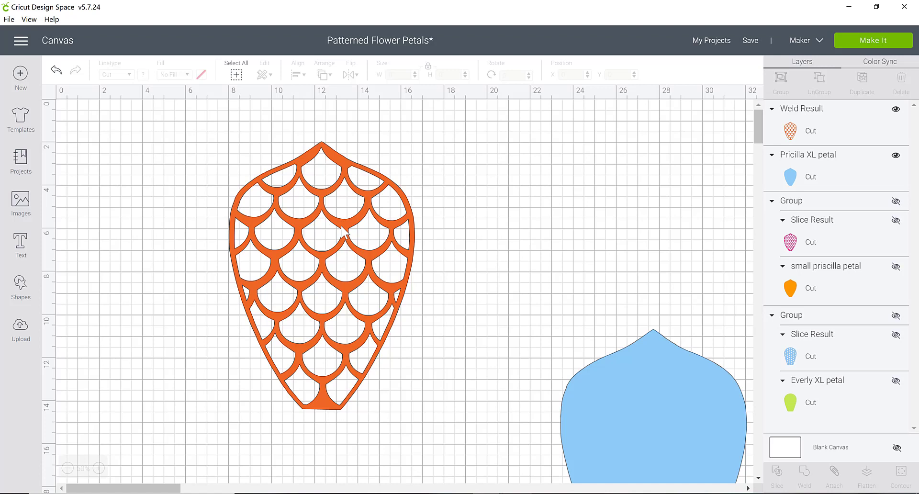
Step: Slide the spare blue petal under the welded orange petal and centre the two on each other
drag(347, 235, 376, 237)
drag(644, 393, 522, 194)
drag(524, 246, 418, 264)
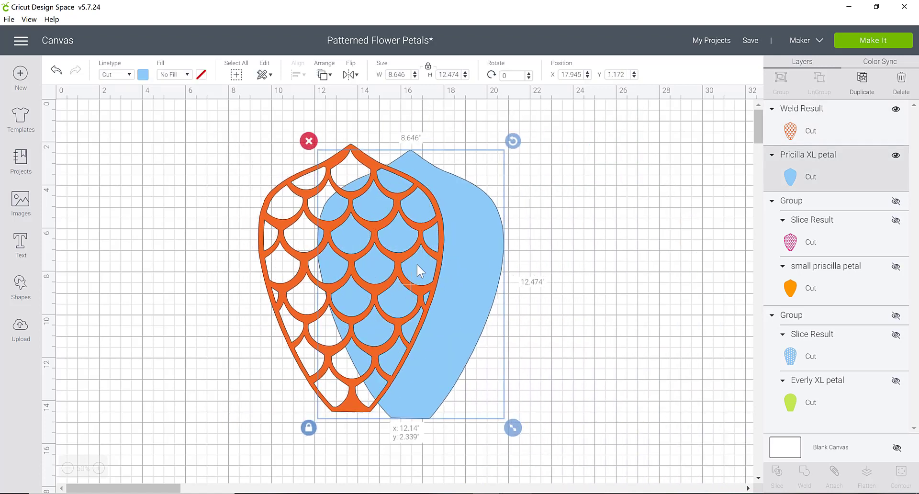
drag(595, 209, 387, 271)
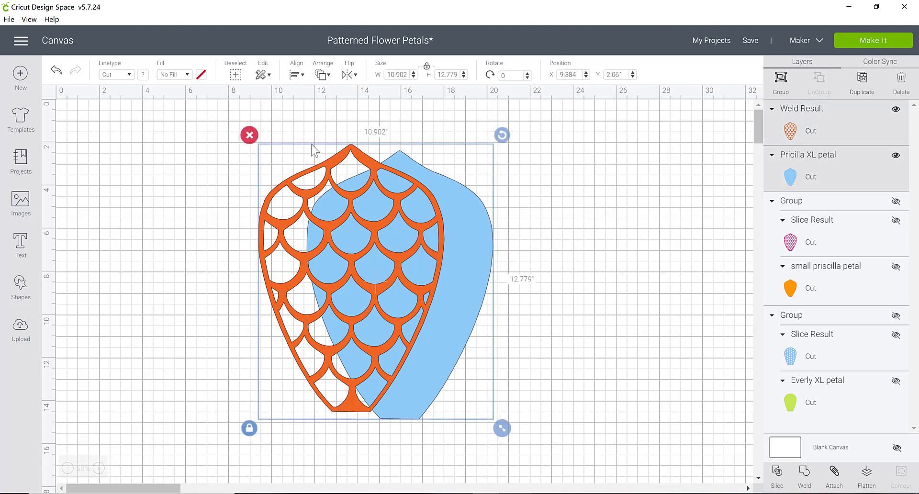
click(297, 74)
click(330, 210)
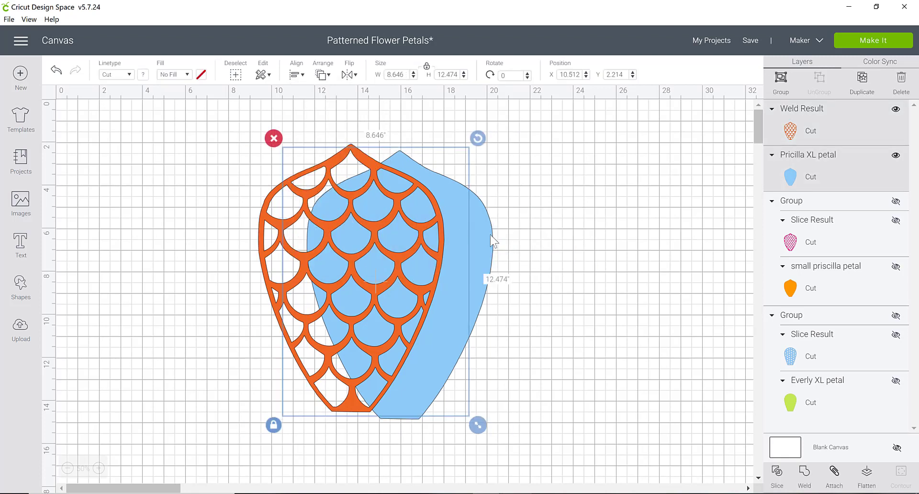
click(539, 223)
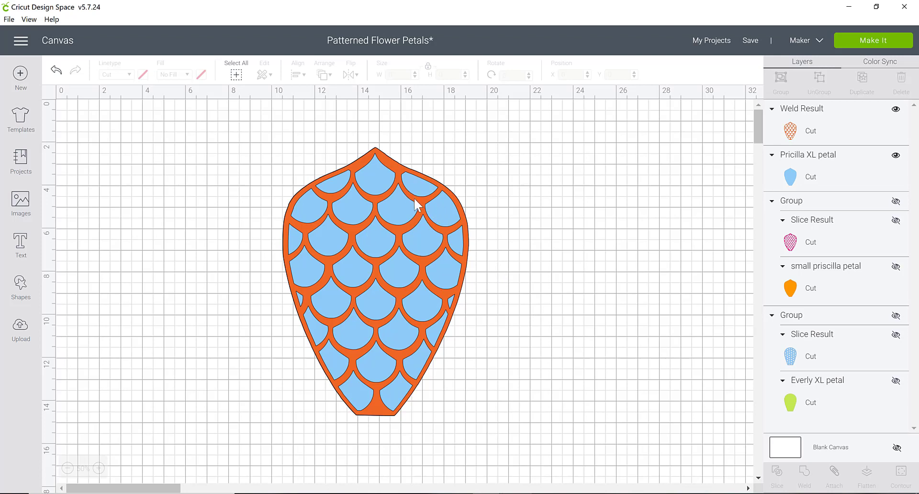
Step: Recolour the solid base petal from light blue to purple
drag(415, 198, 442, 196)
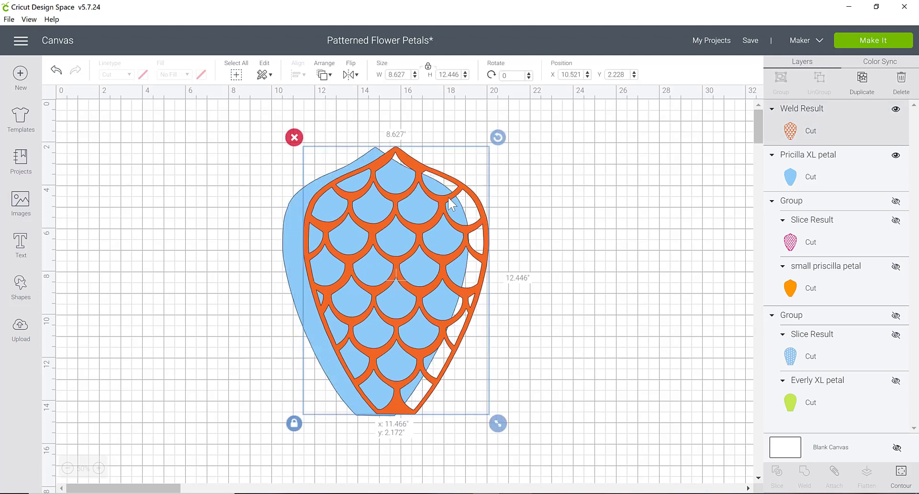
click(295, 214)
click(144, 75)
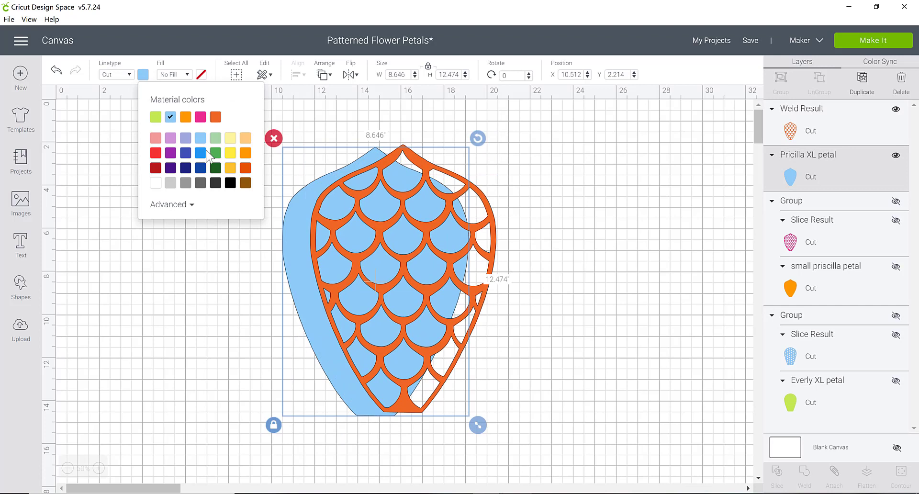
click(174, 158)
click(197, 273)
Step: Put the scale pattern back over the base and recolour it gold
drag(437, 270, 423, 269)
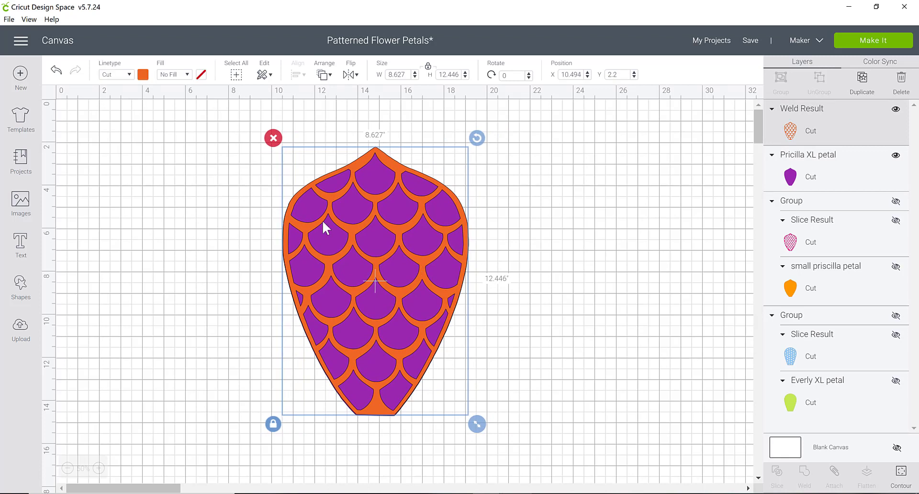
click(143, 75)
click(234, 167)
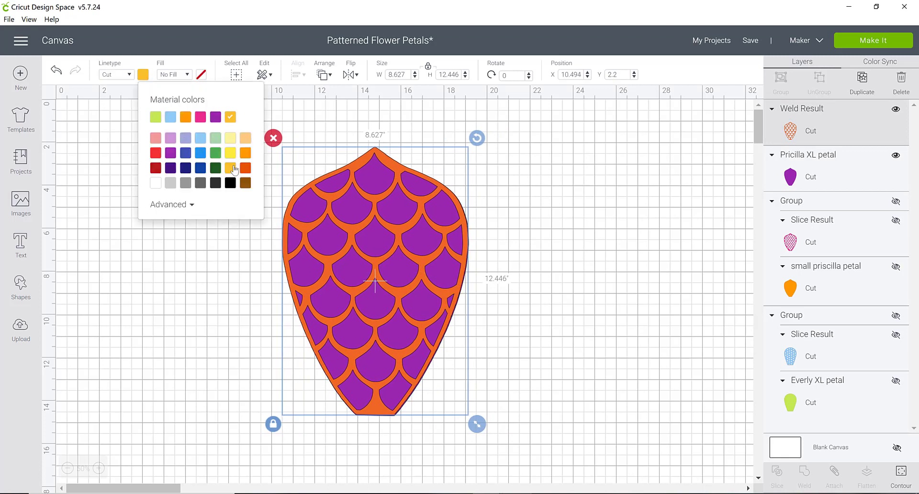
click(194, 298)
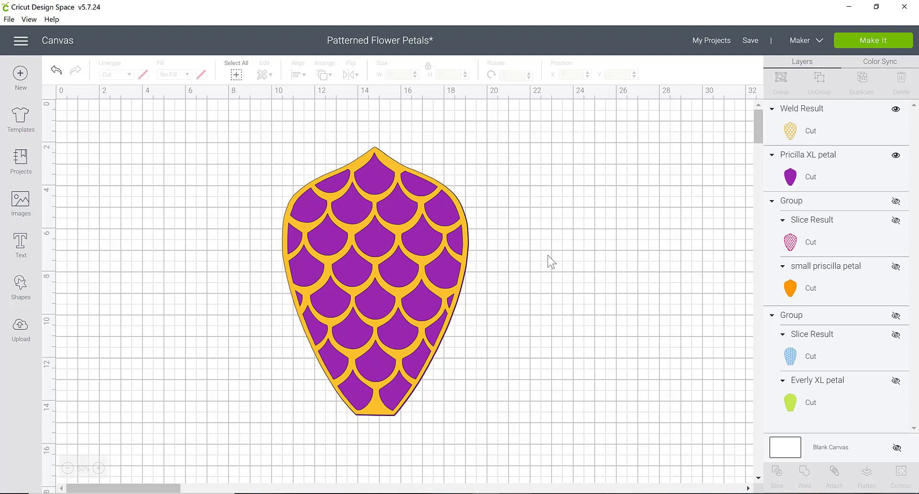